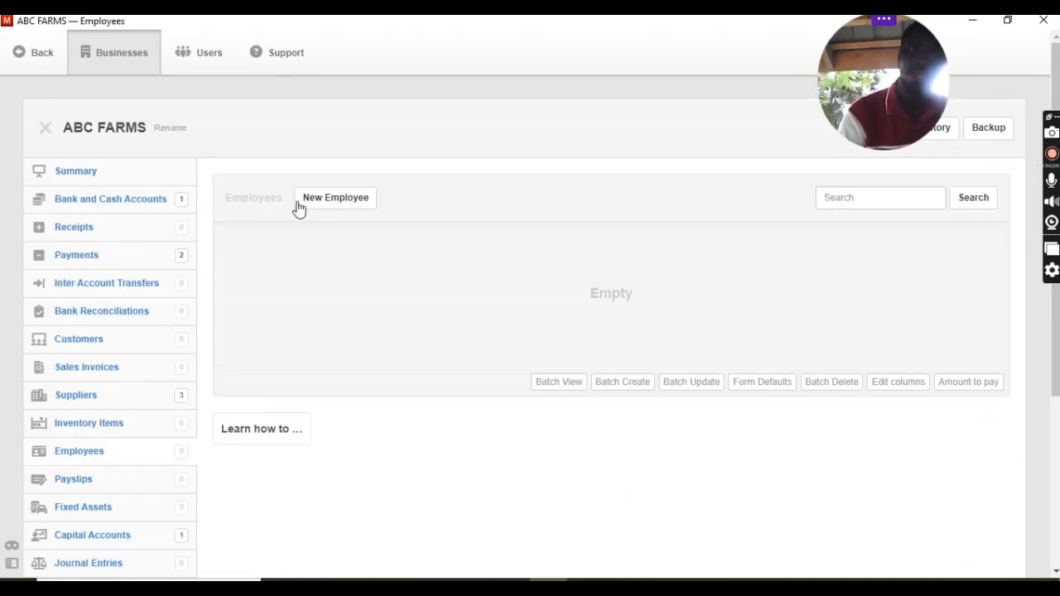
# Start a new employee record and enter the first employee's name, code 002 and address.
pyautogui.click(333, 204)
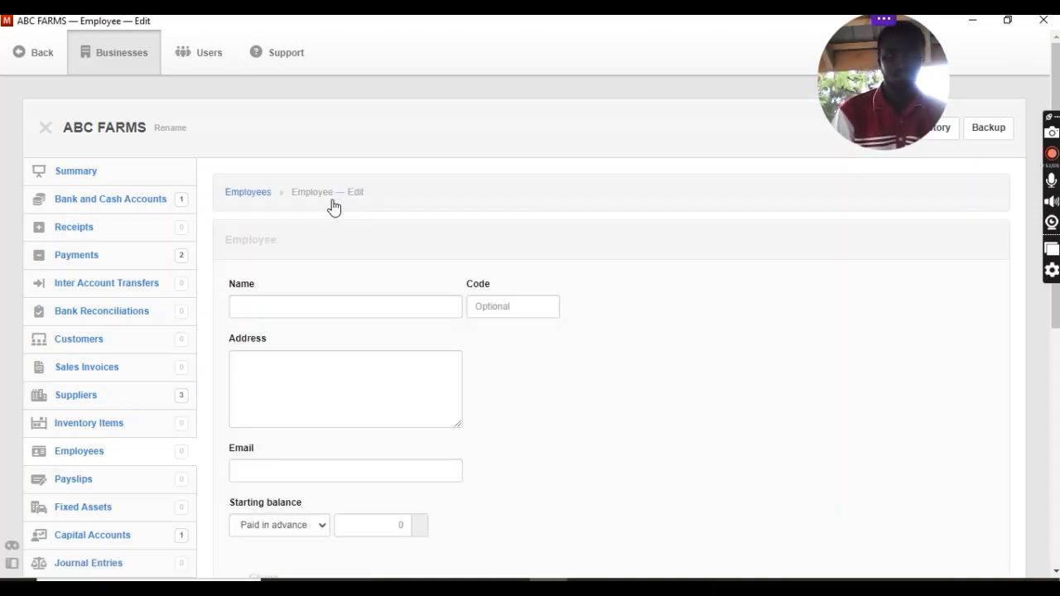
pyautogui.click(353, 308)
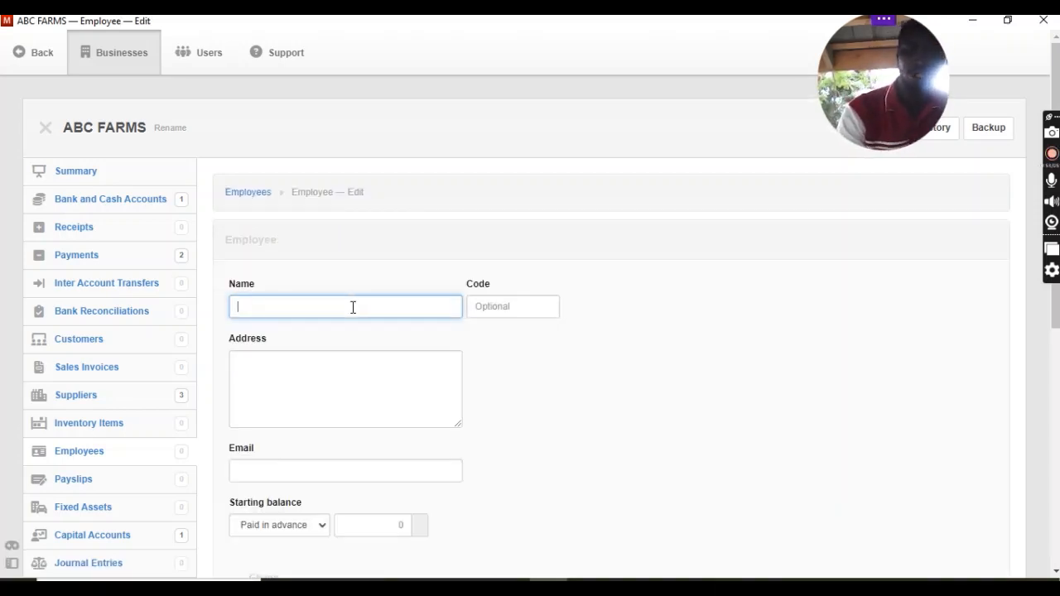
pyautogui.write('JOHN')
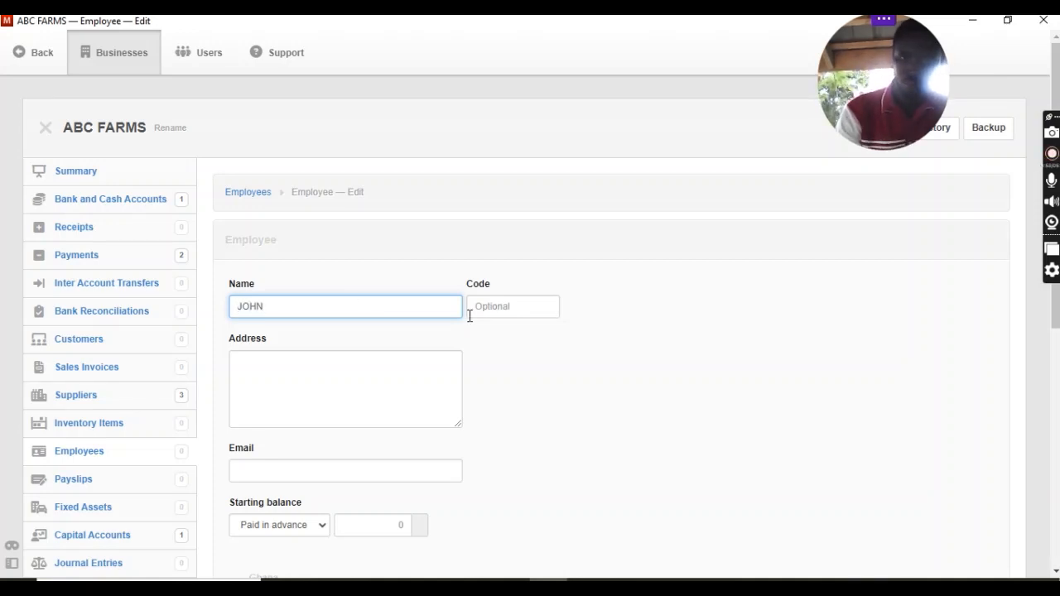
pyautogui.click(535, 309)
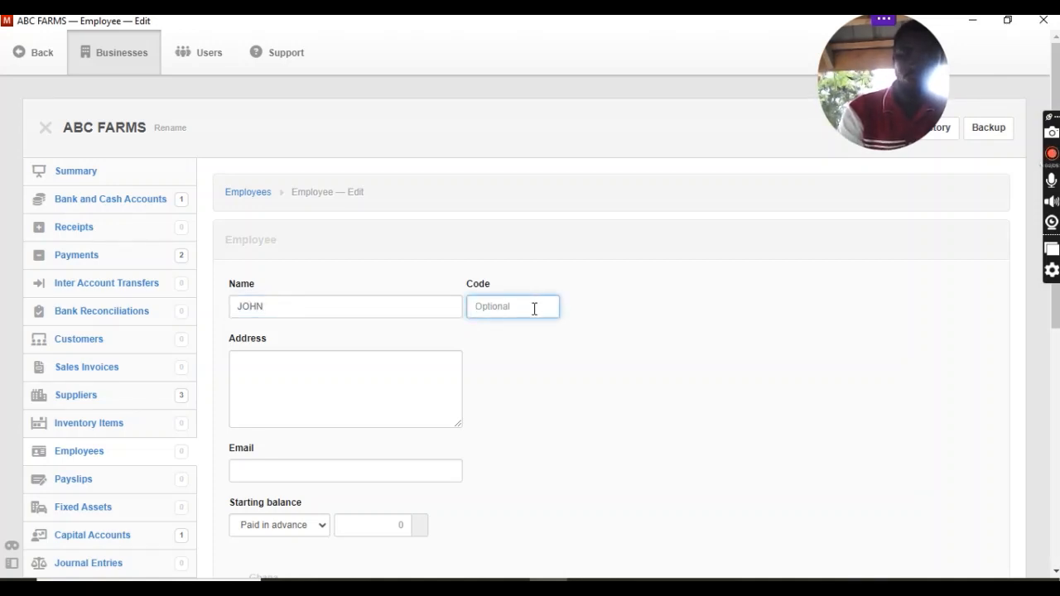
pyautogui.write('002')
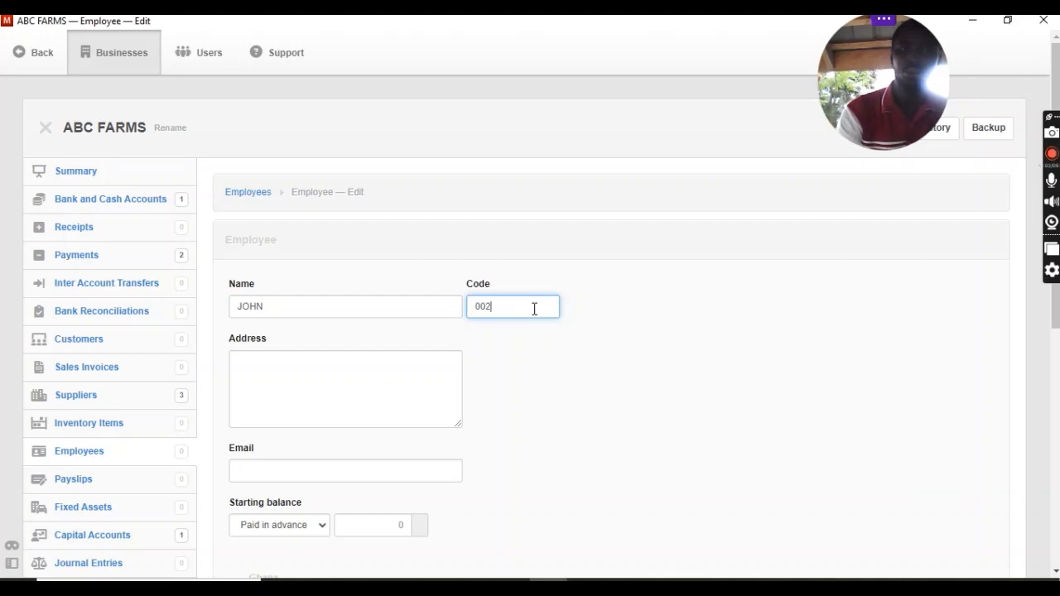
pyautogui.click(331, 403)
pyautogui.write('CA')
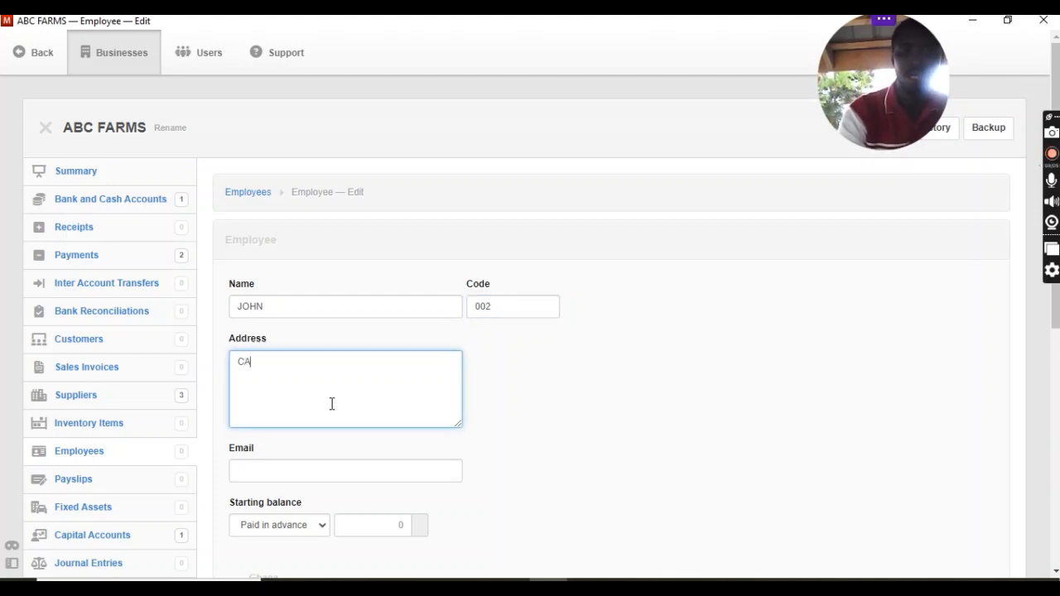
pyautogui.write('PE COAST')
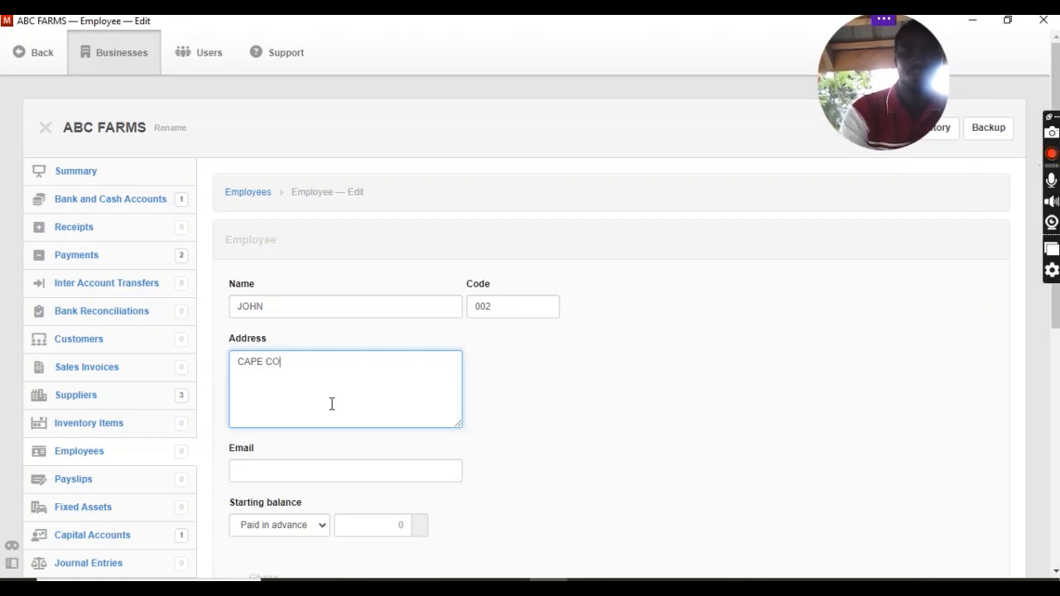
pyautogui.click(694, 425)
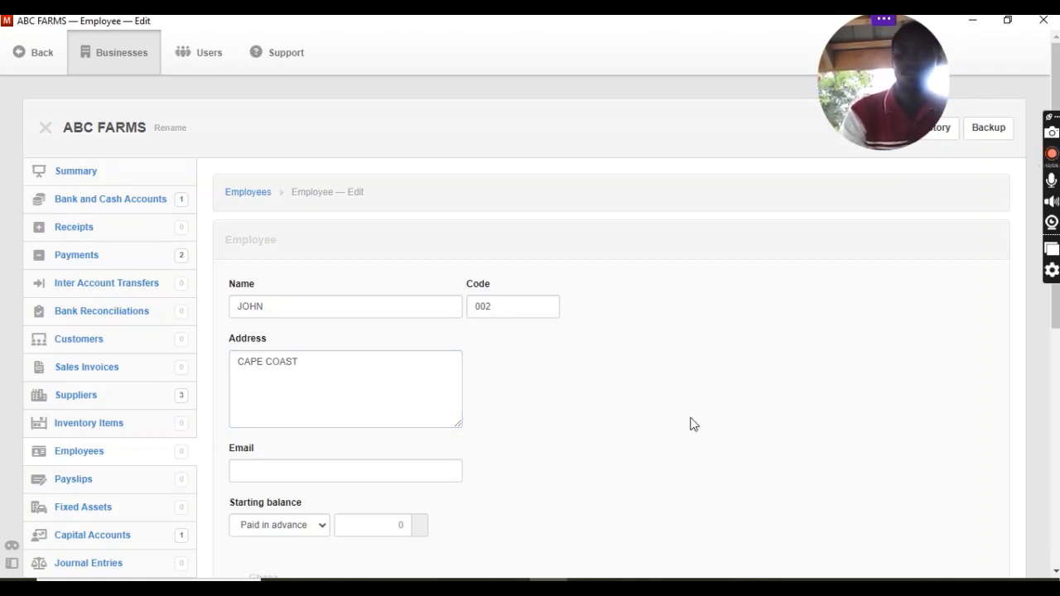
# Check the starting balance options without changing them, and create the employee with another blank record to follow.
pyautogui.scroll(-3, 694, 425)
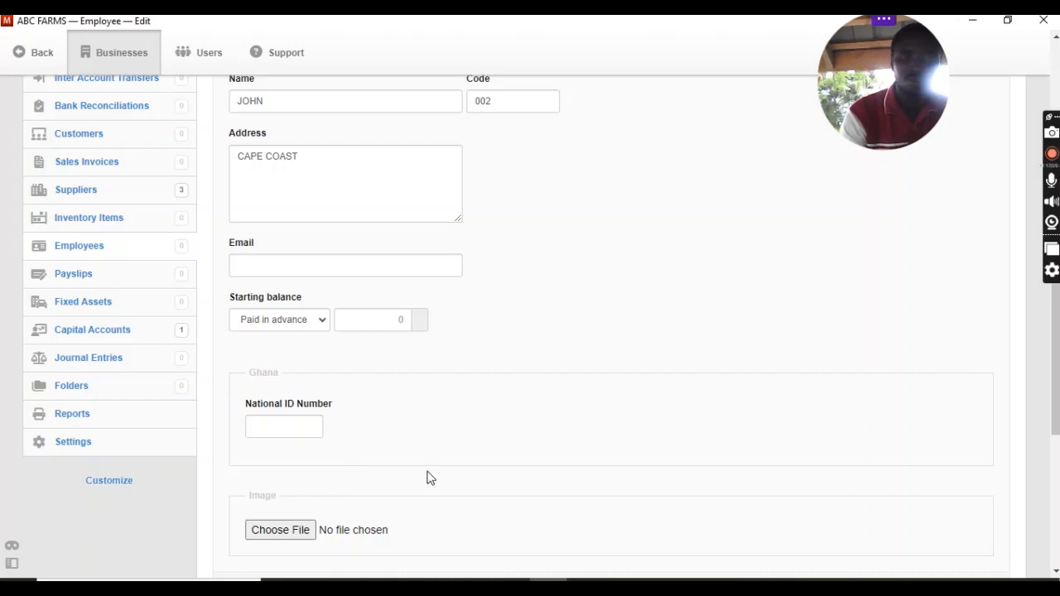
pyautogui.click(323, 319)
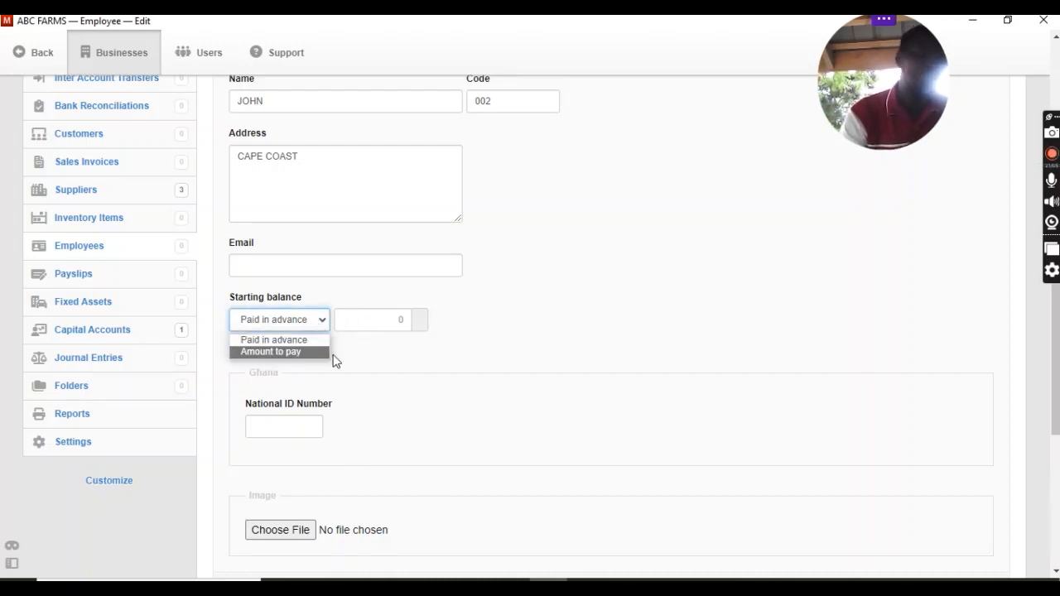
pyautogui.click(560, 327)
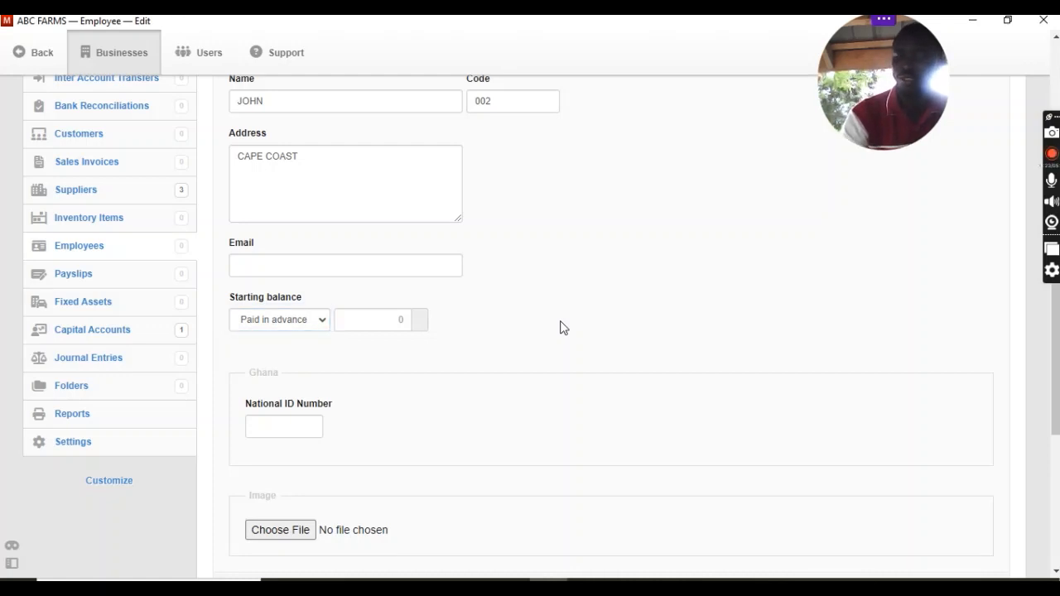
pyautogui.scroll(-3, 560, 327)
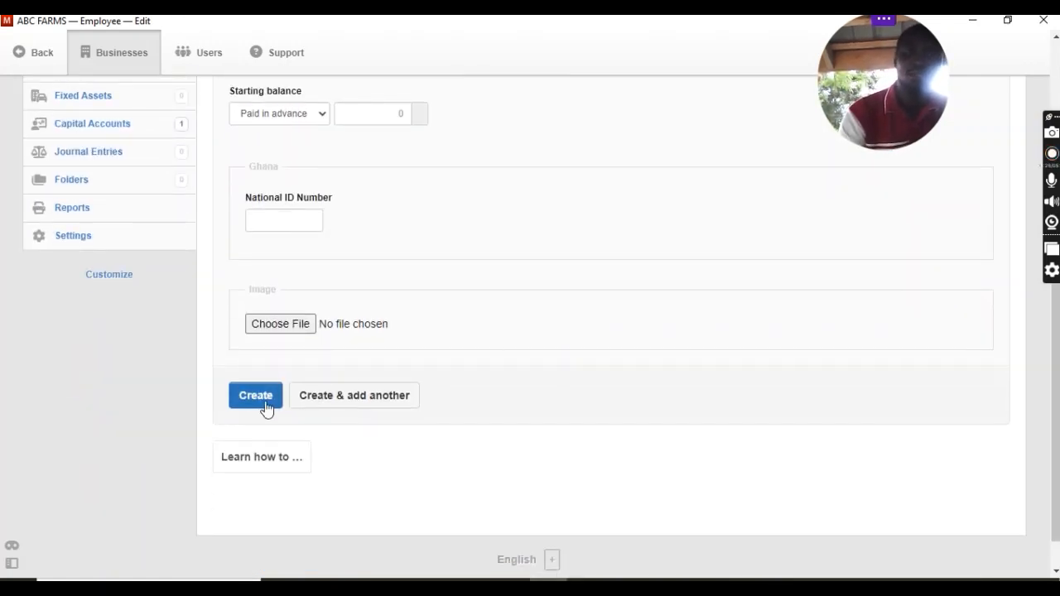
pyautogui.click(350, 405)
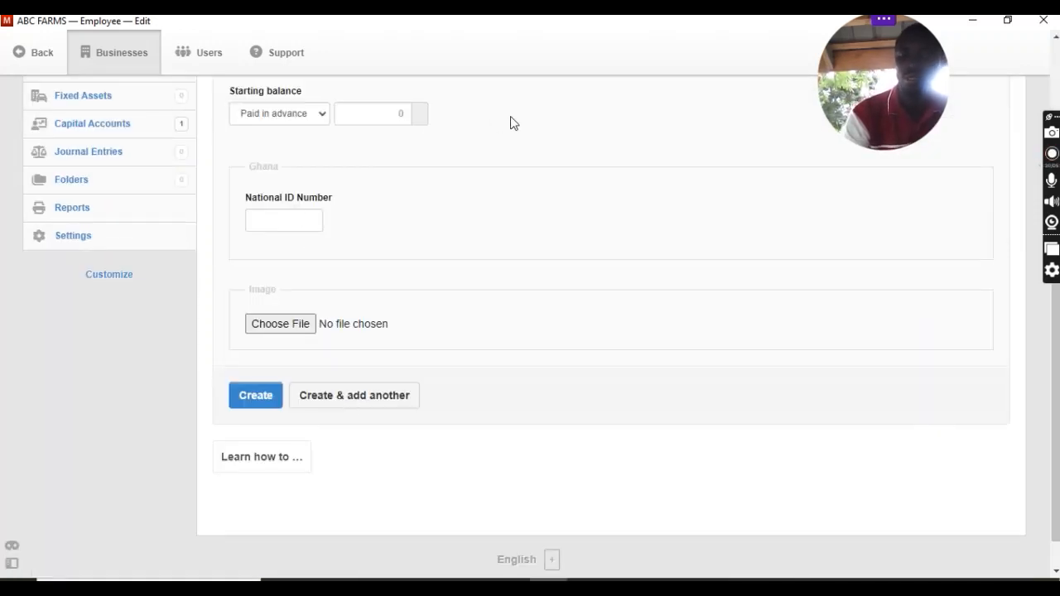
# Enter the second employee's name, code 003 and address, and create the record with another blank one to follow.
pyautogui.scroll(4, 510, 123)
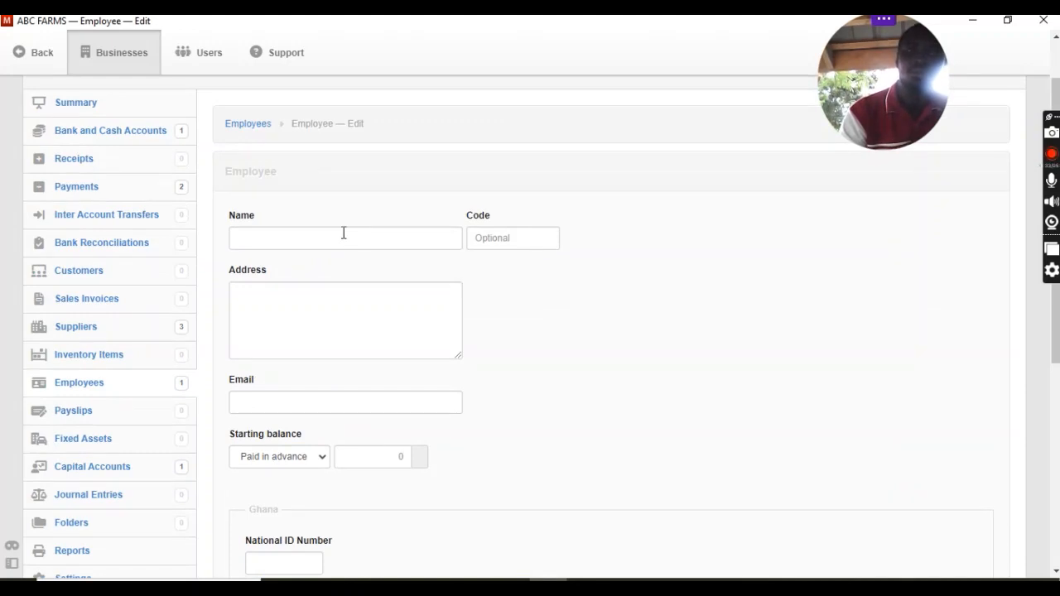
pyautogui.click(343, 236)
pyautogui.write('PET')
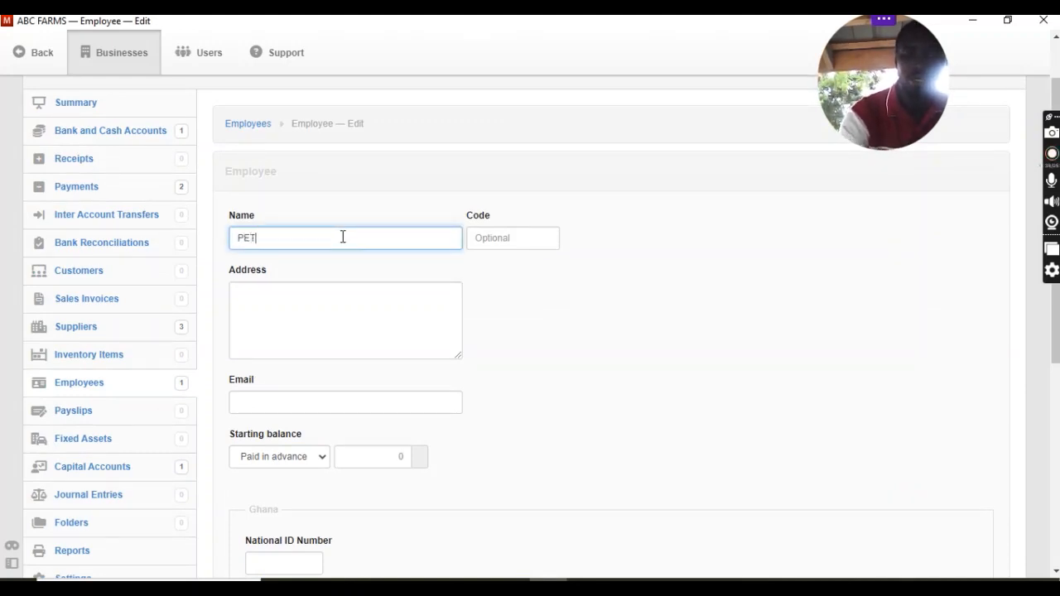
pyautogui.write('ER')
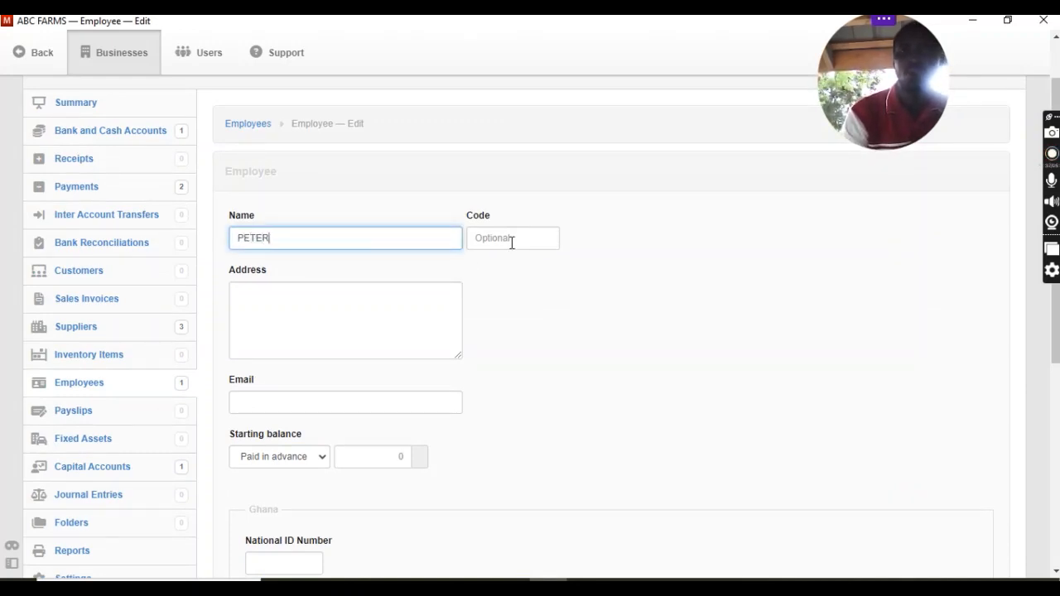
pyautogui.click(512, 243)
pyautogui.write('003')
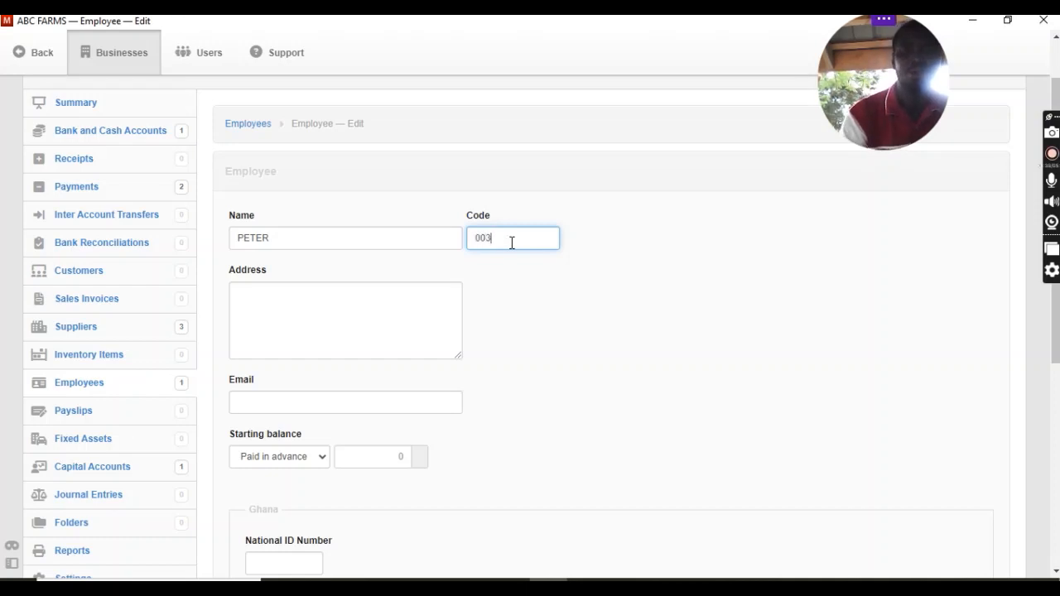
pyautogui.click(323, 329)
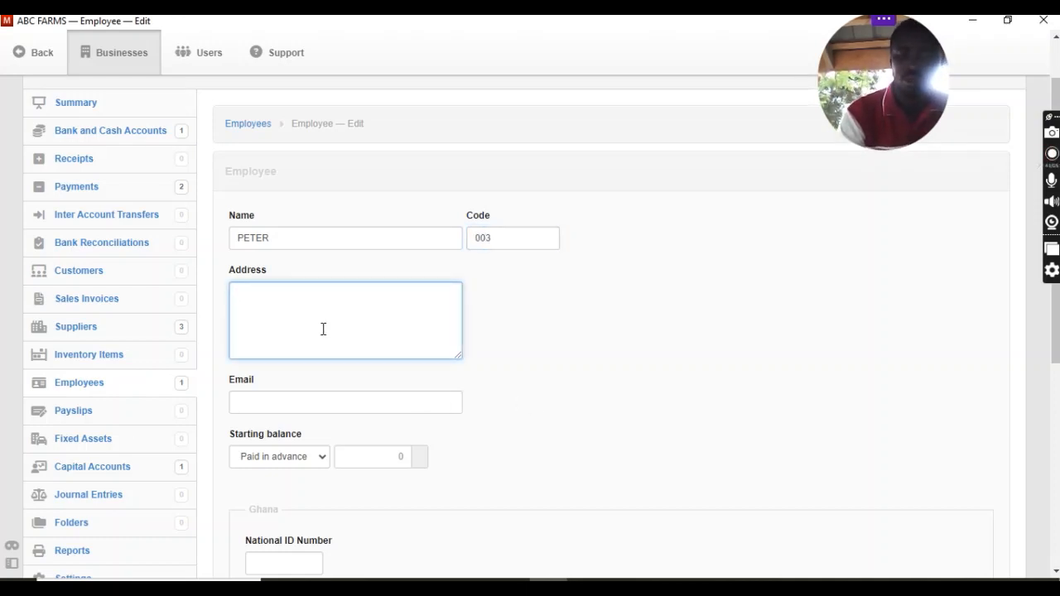
pyautogui.write('ANOMABO')
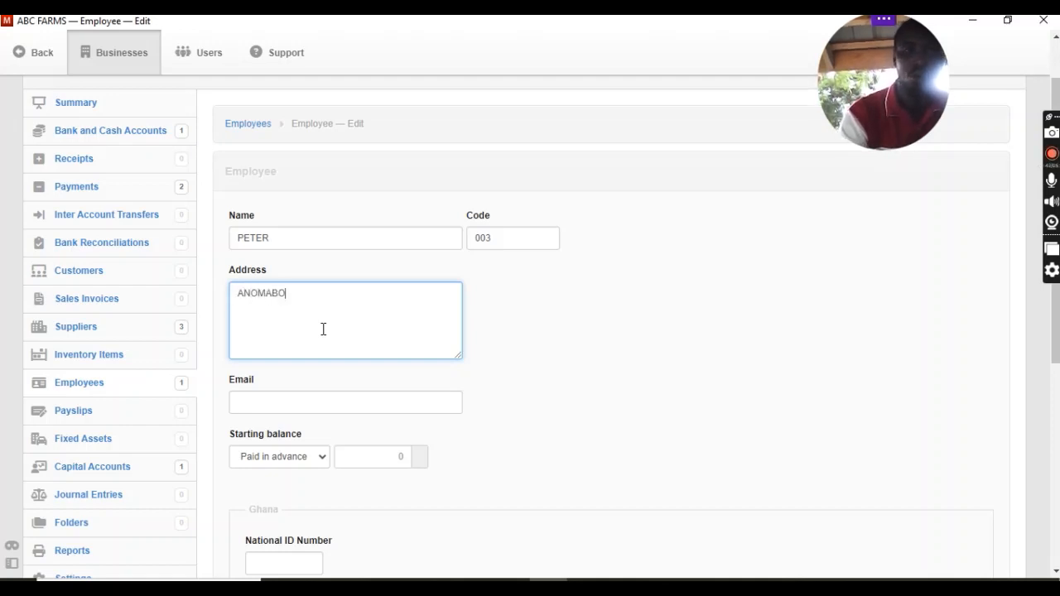
pyautogui.click(609, 390)
pyautogui.scroll(-4, 609, 389)
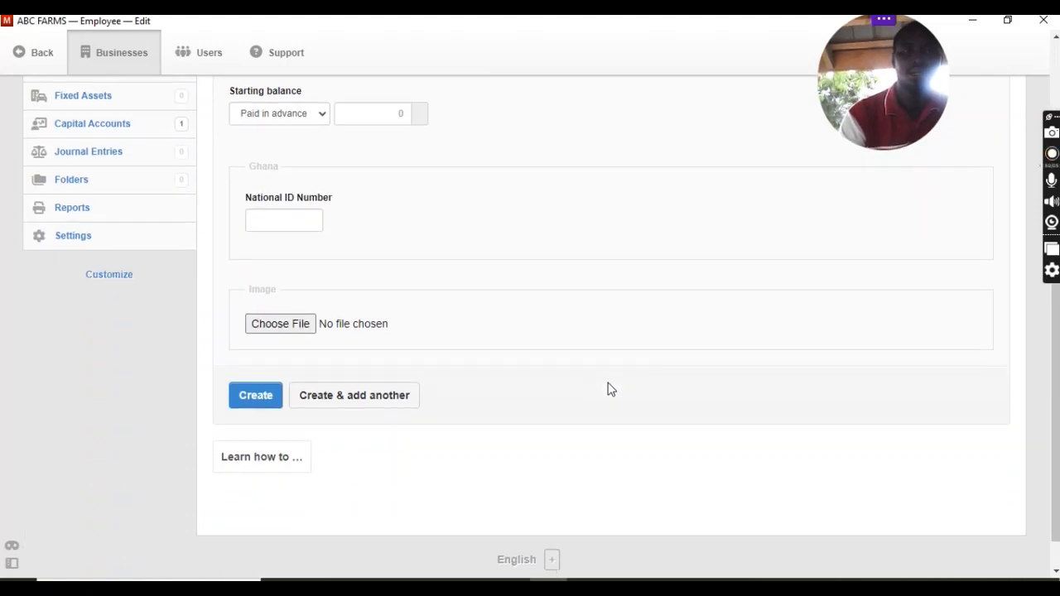
pyautogui.click(349, 406)
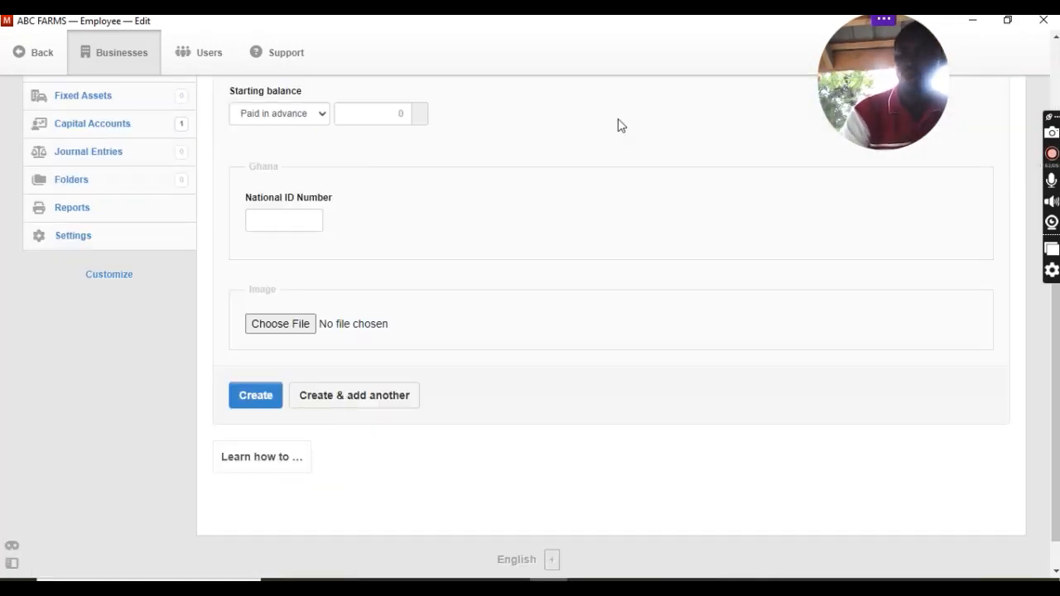
# Enter the third employee's name and address without a code, create the record and return to the employee list.
pyautogui.scroll(4, 618, 118)
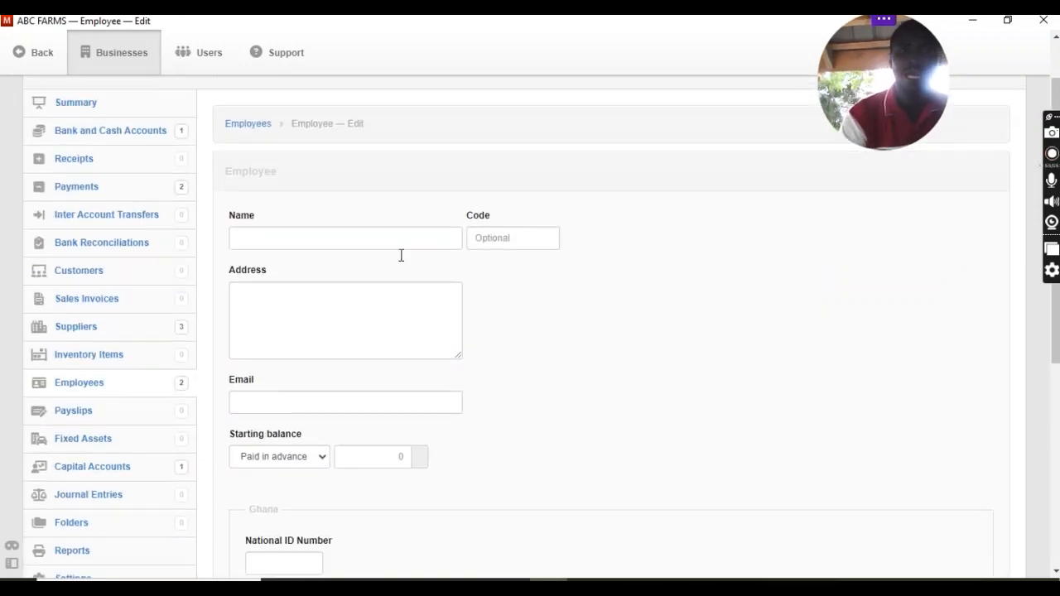
pyautogui.click(398, 244)
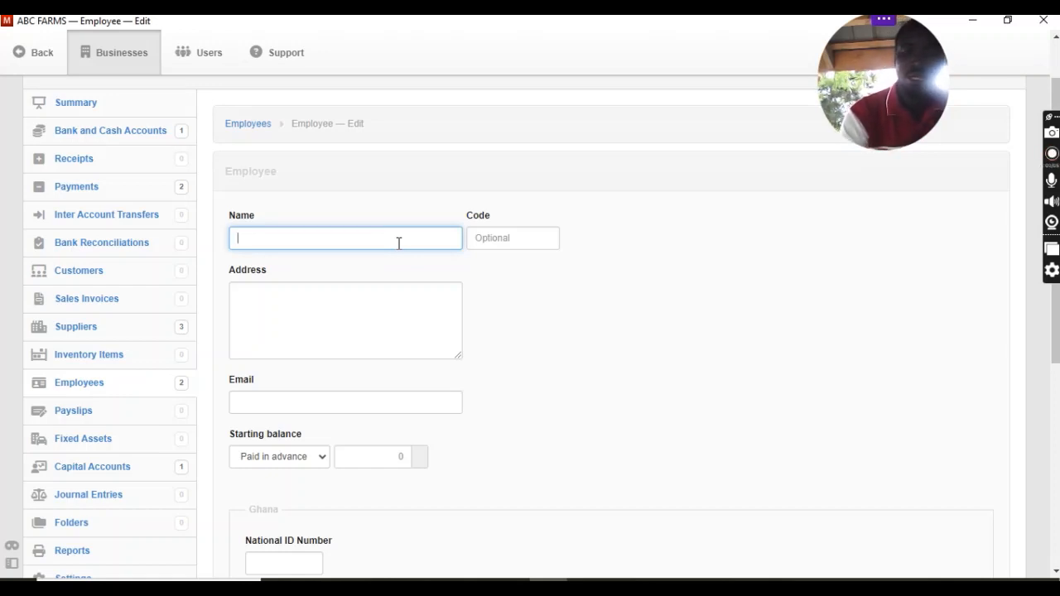
pyautogui.write('MARY')
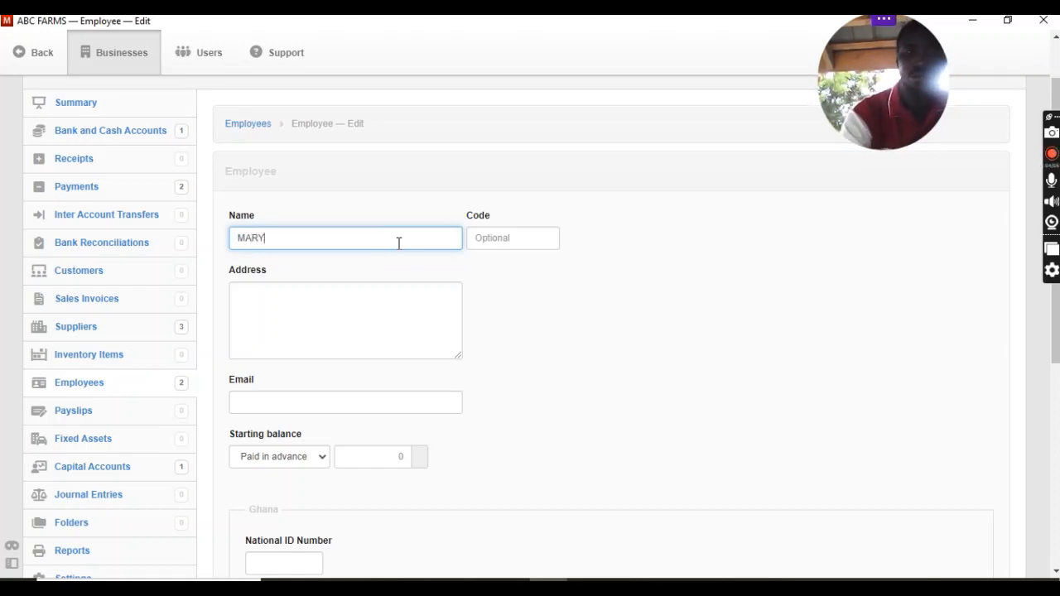
pyautogui.click(388, 333)
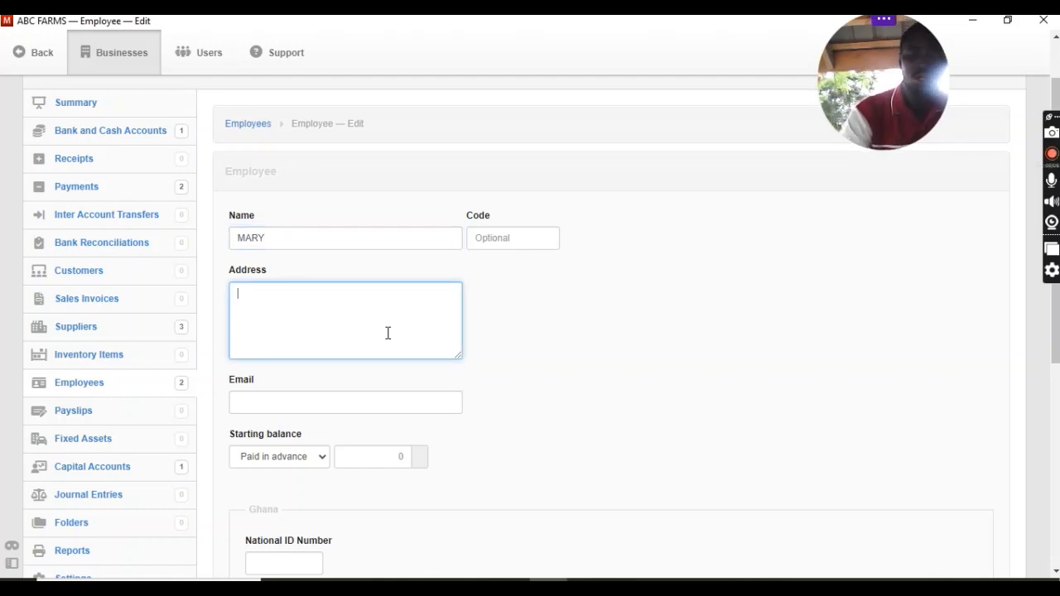
pyautogui.write('SALTPON')
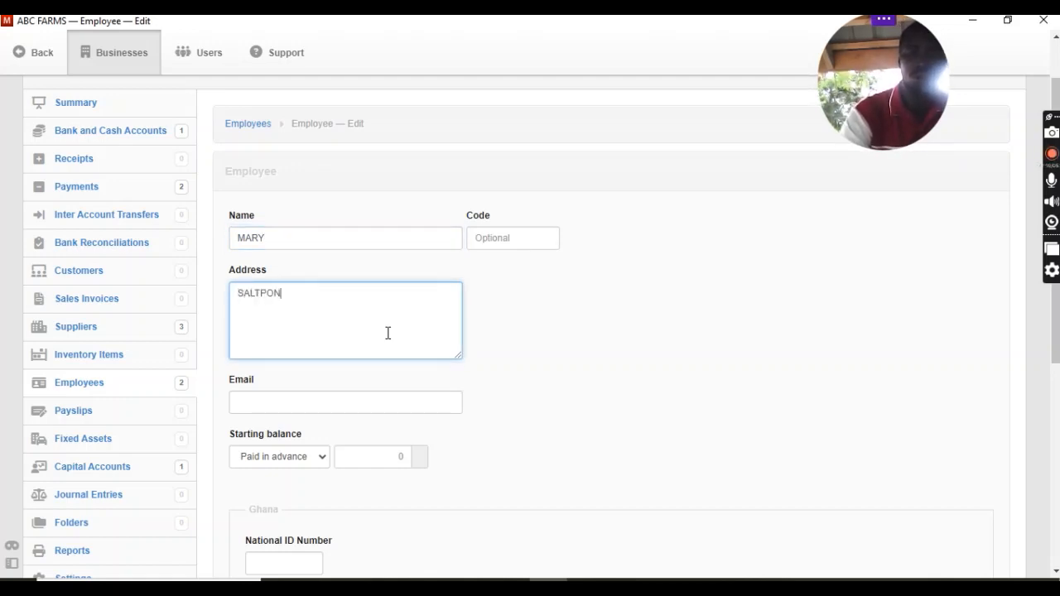
pyautogui.write('D')
pyautogui.click(603, 354)
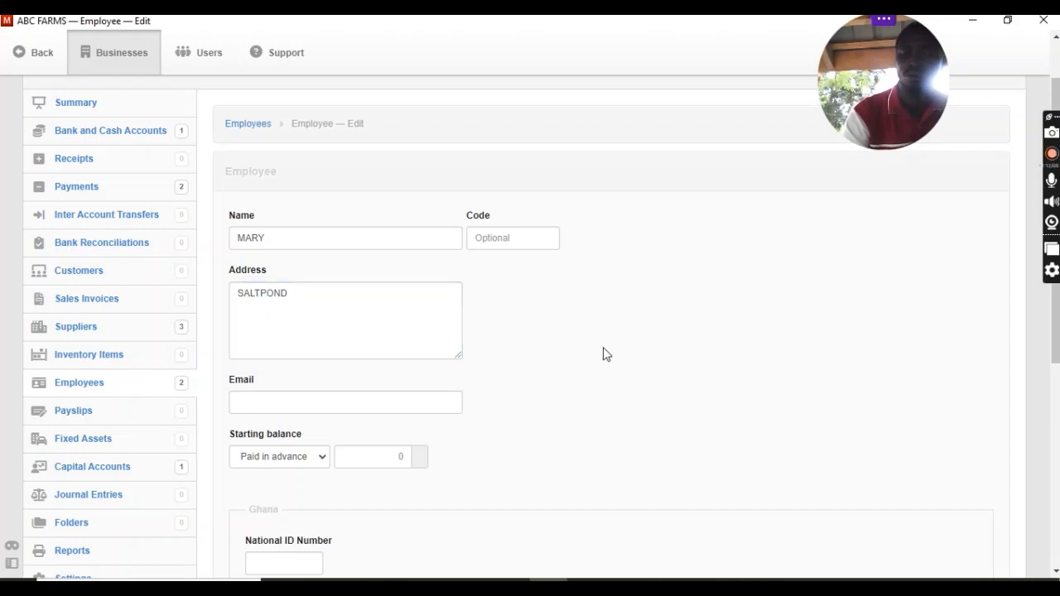
pyautogui.scroll(-4, 603, 355)
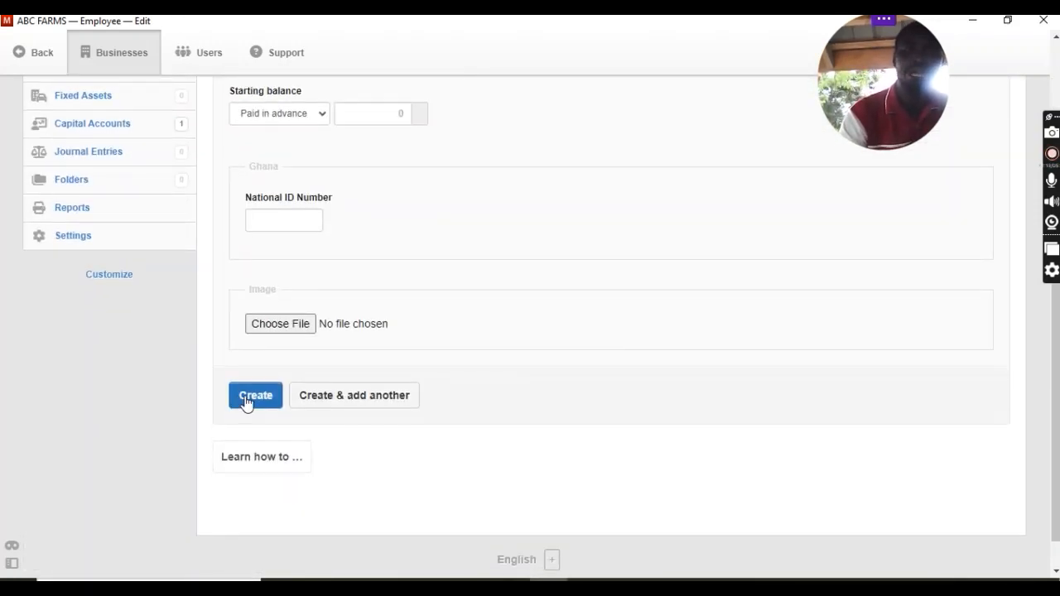
pyautogui.click(246, 401)
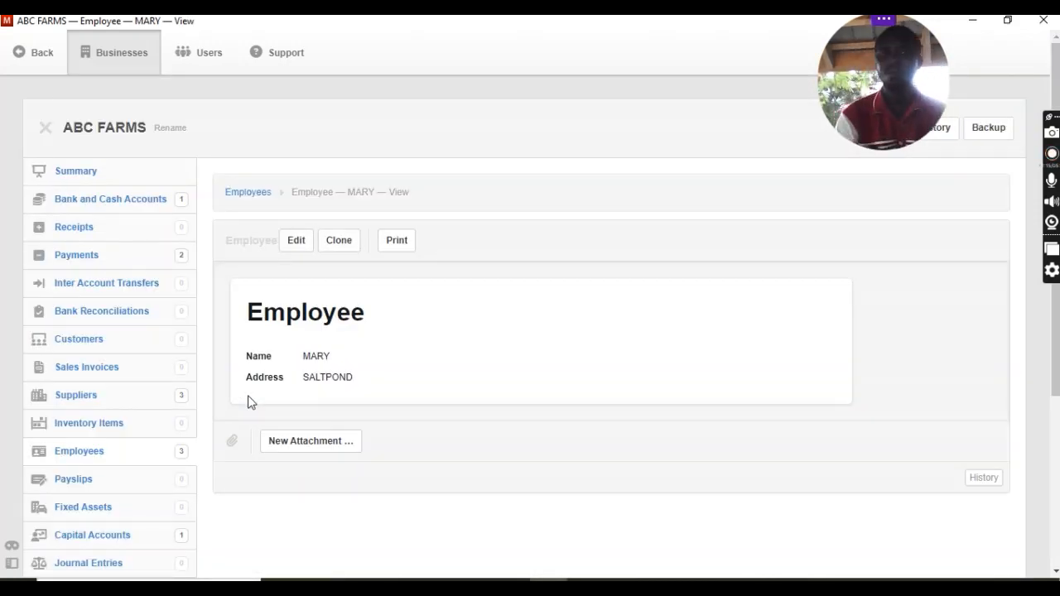
pyautogui.click(248, 194)
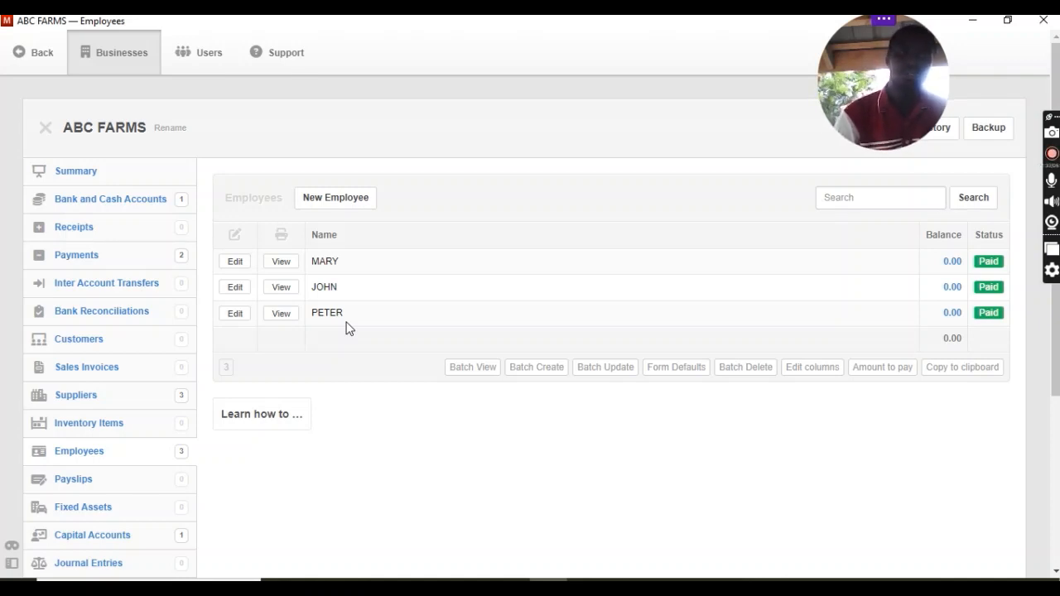
# Start a new payslip with an automatic reference and the description JUL 23 for the employee with code 002.
pyautogui.scroll(-2, 346, 327)
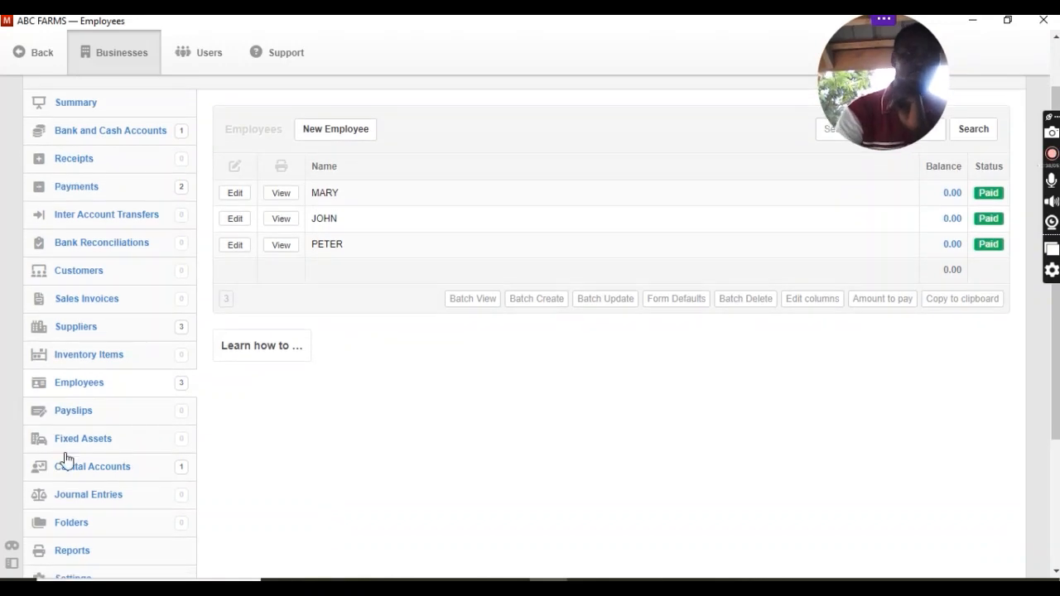
pyautogui.click(73, 412)
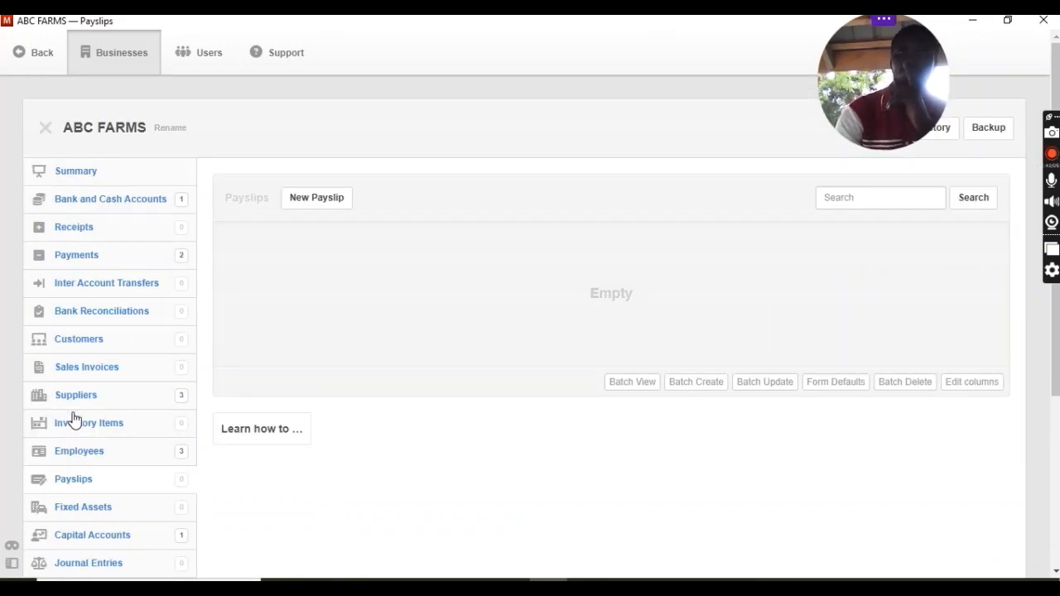
pyautogui.click(310, 208)
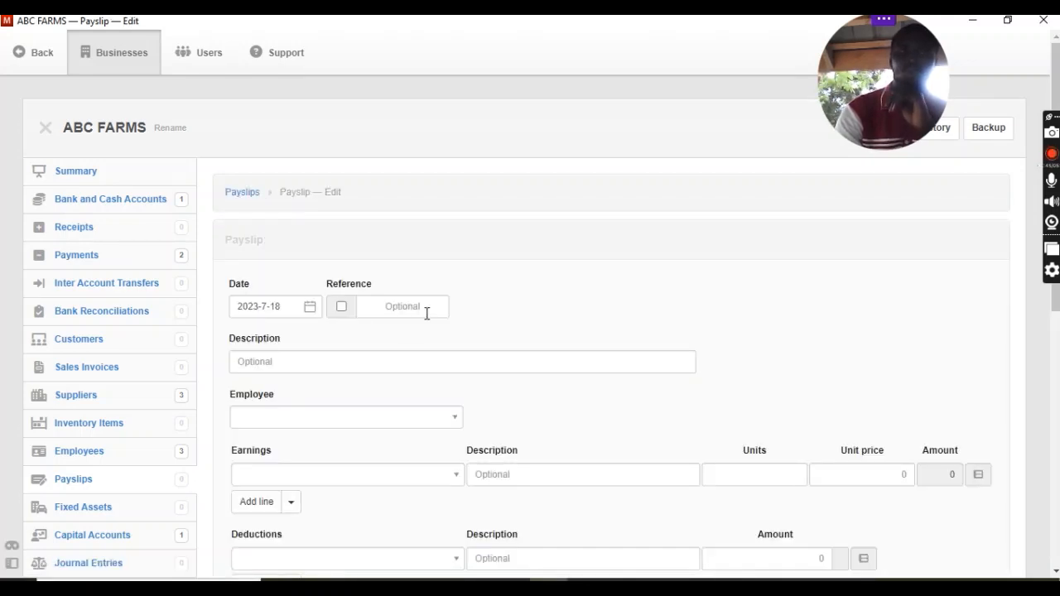
pyautogui.click(341, 307)
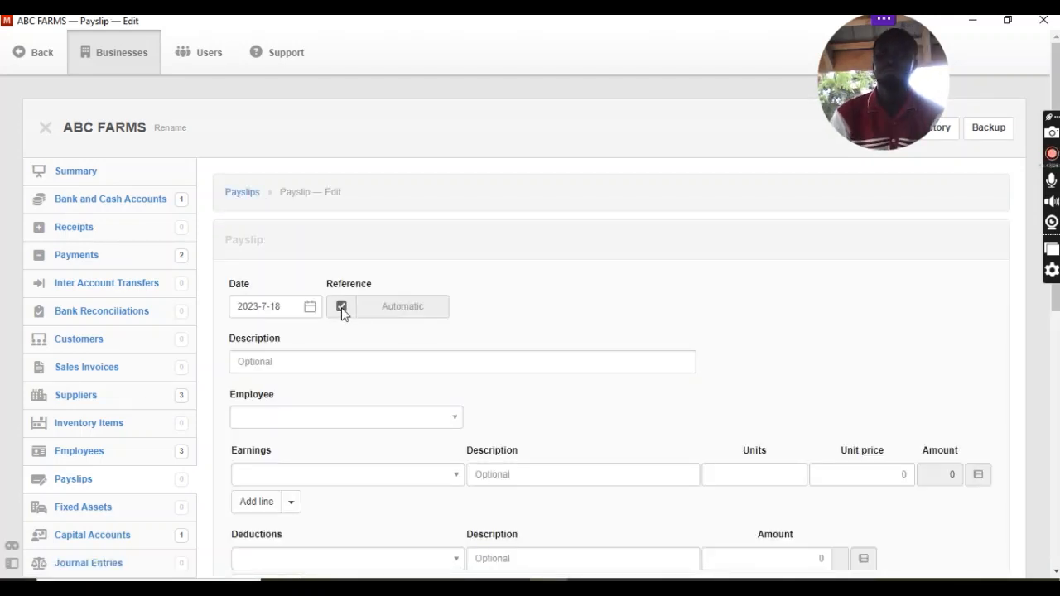
pyautogui.click(334, 360)
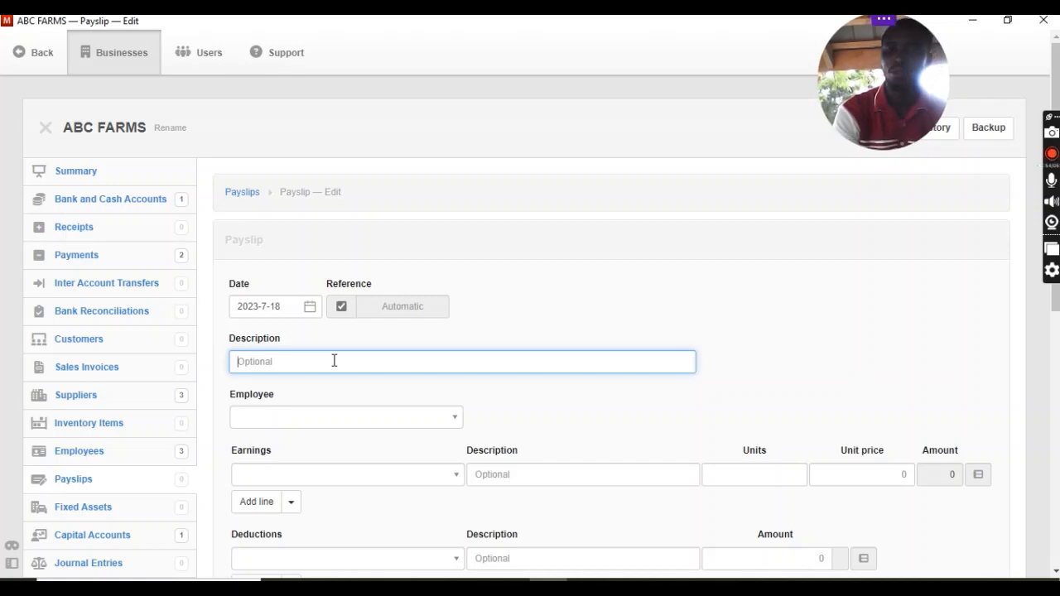
pyautogui.write('JUL ')
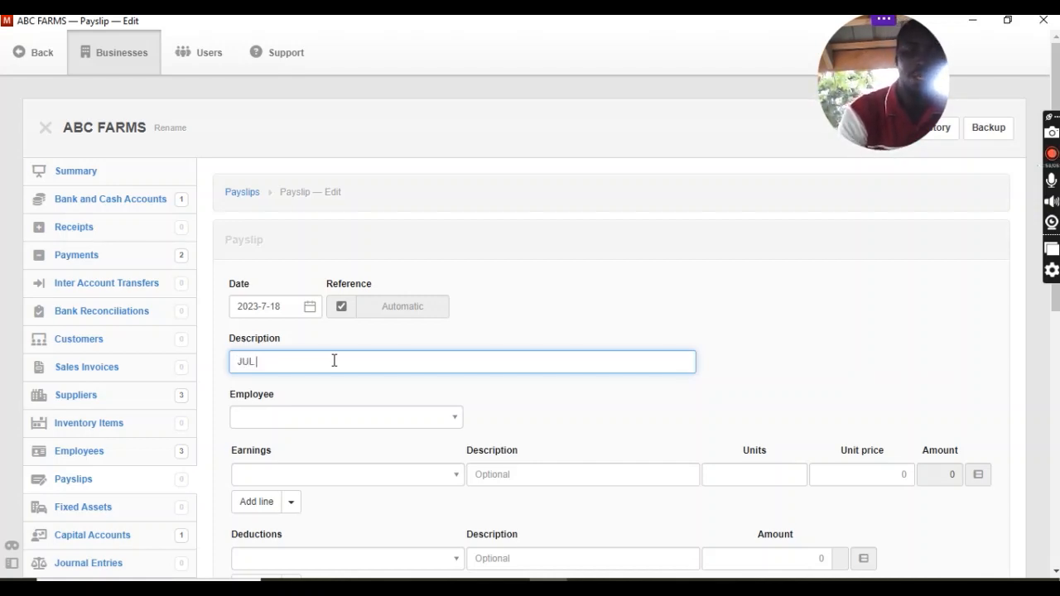
pyautogui.write('23')
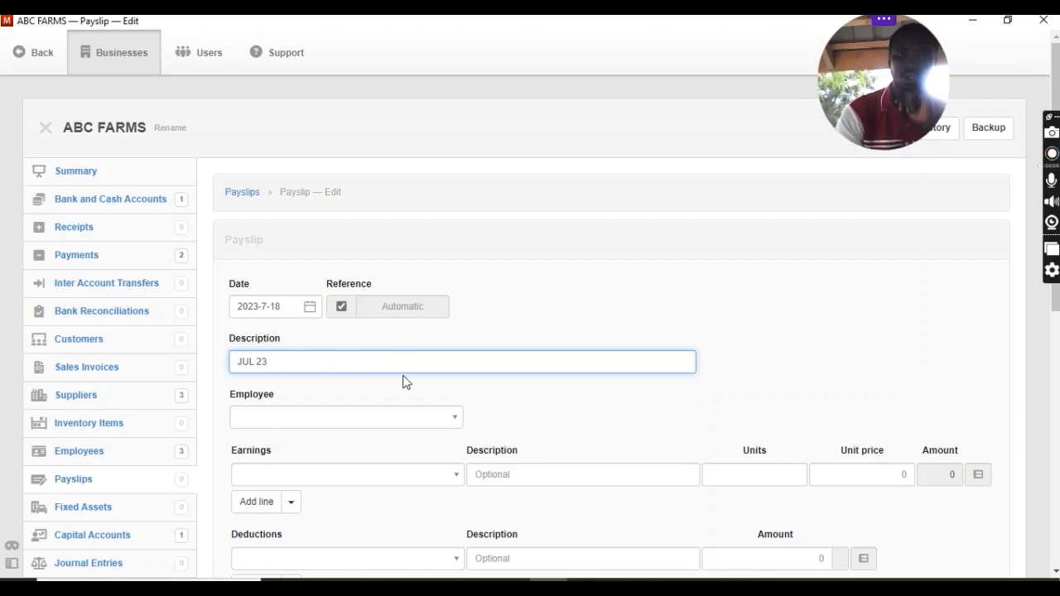
pyautogui.click(454, 421)
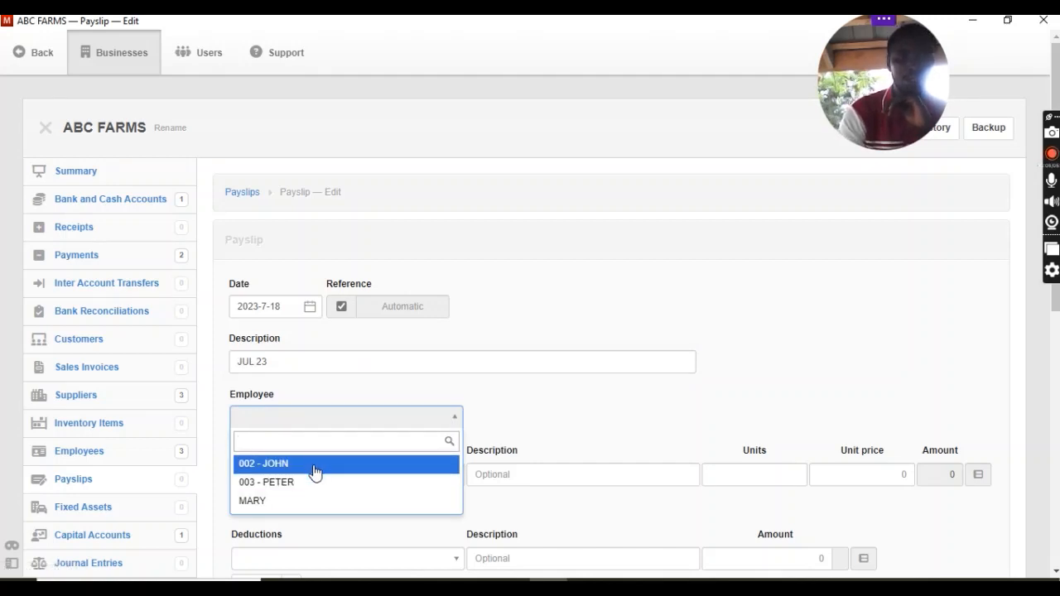
pyautogui.click(314, 465)
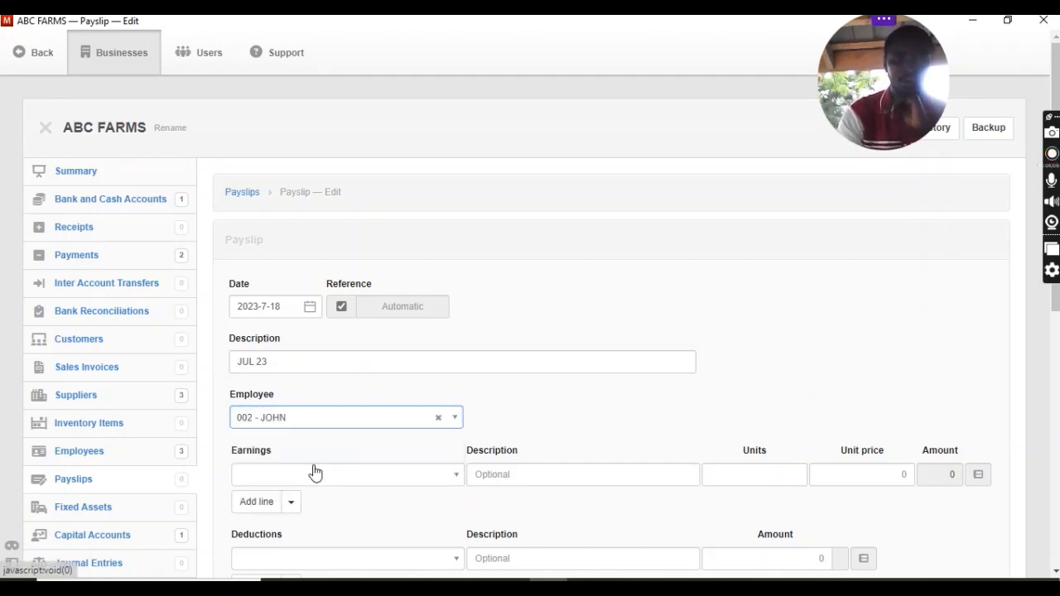
# Add Basic Salary as the payslip's earning with a unit price of 300, leaving the units blank.
pyautogui.click(359, 479)
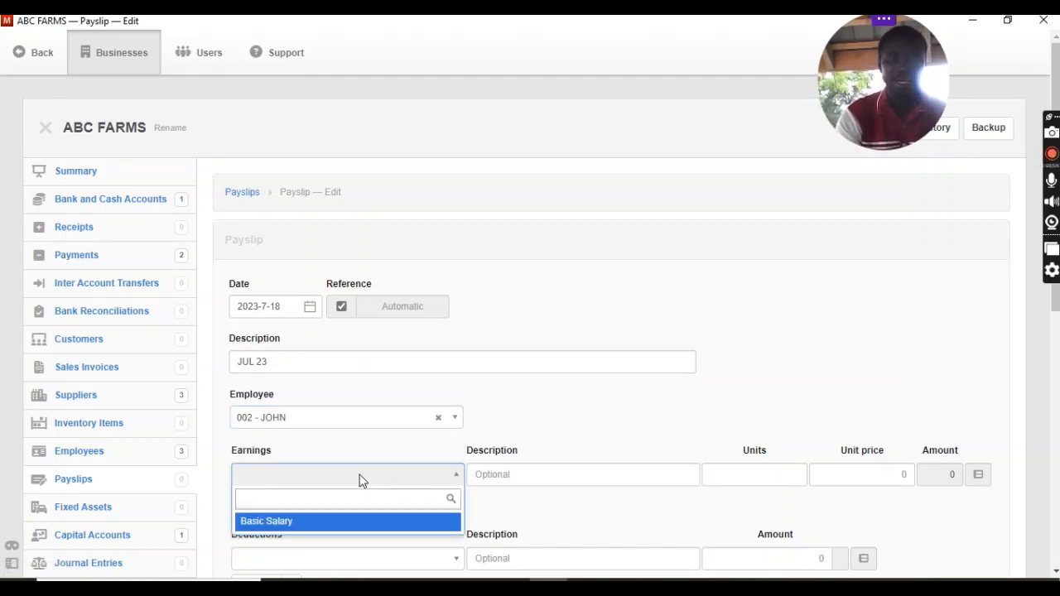
pyautogui.click(360, 526)
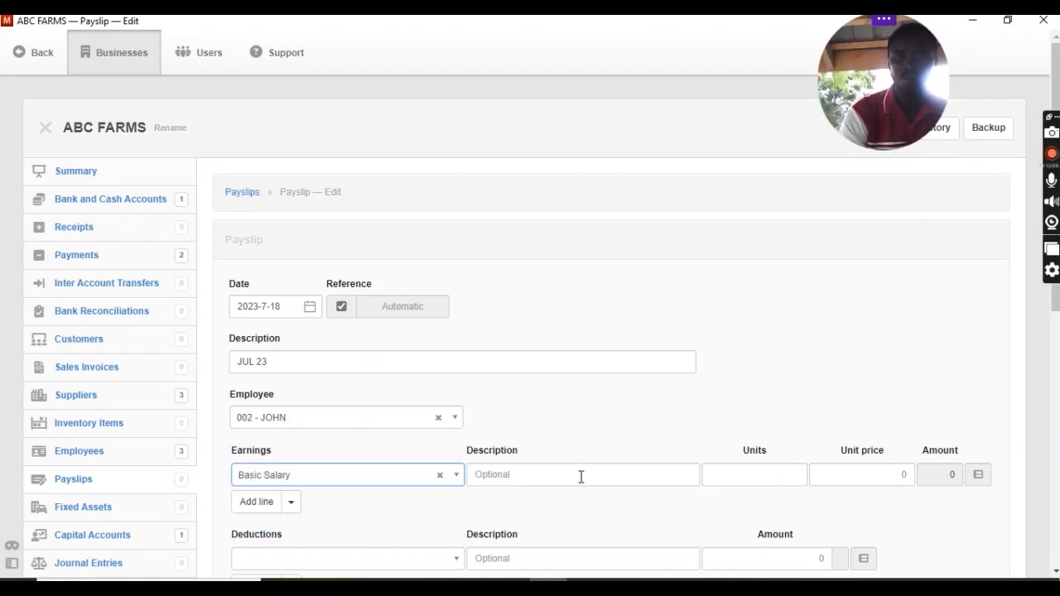
pyautogui.click(852, 476)
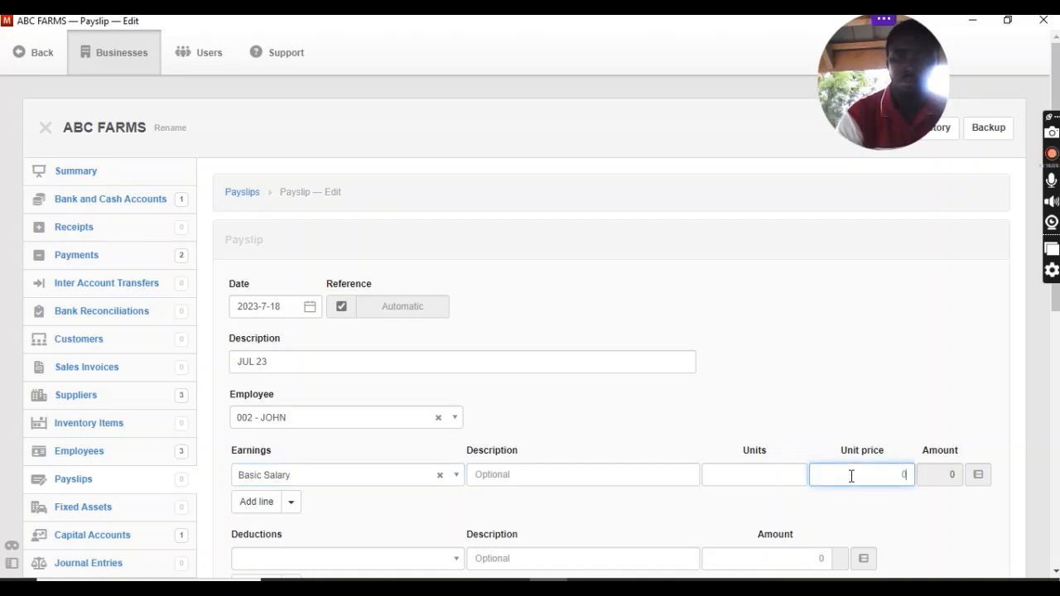
pyautogui.click(774, 474)
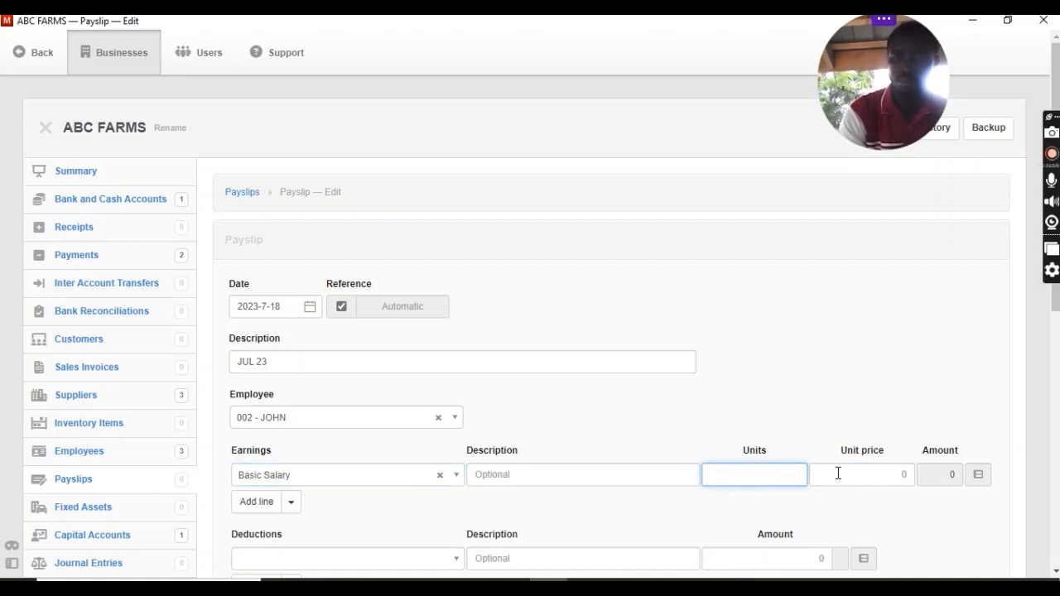
pyautogui.click(893, 478)
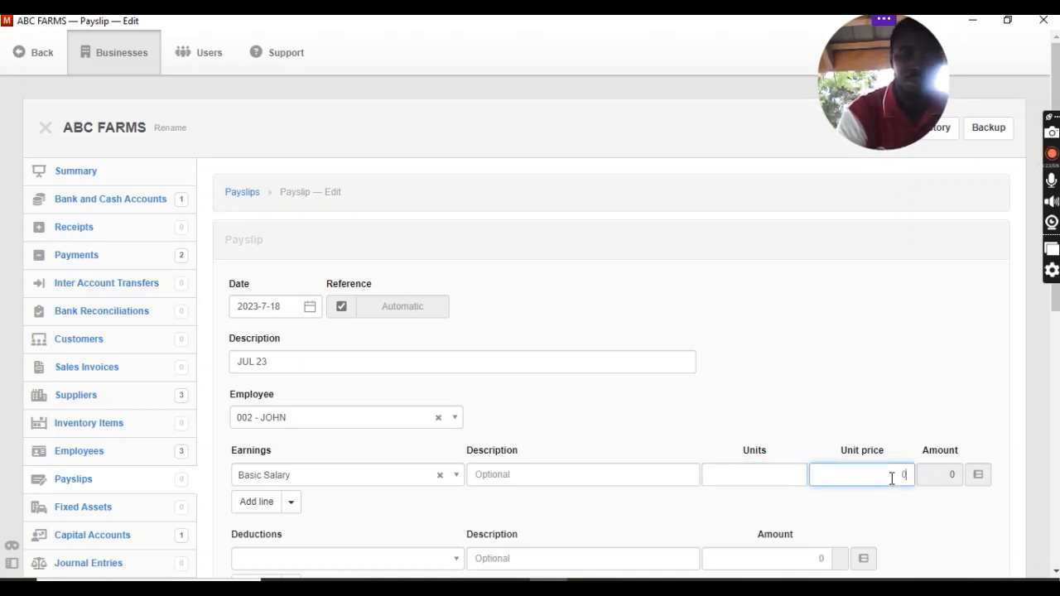
pyautogui.write('300')
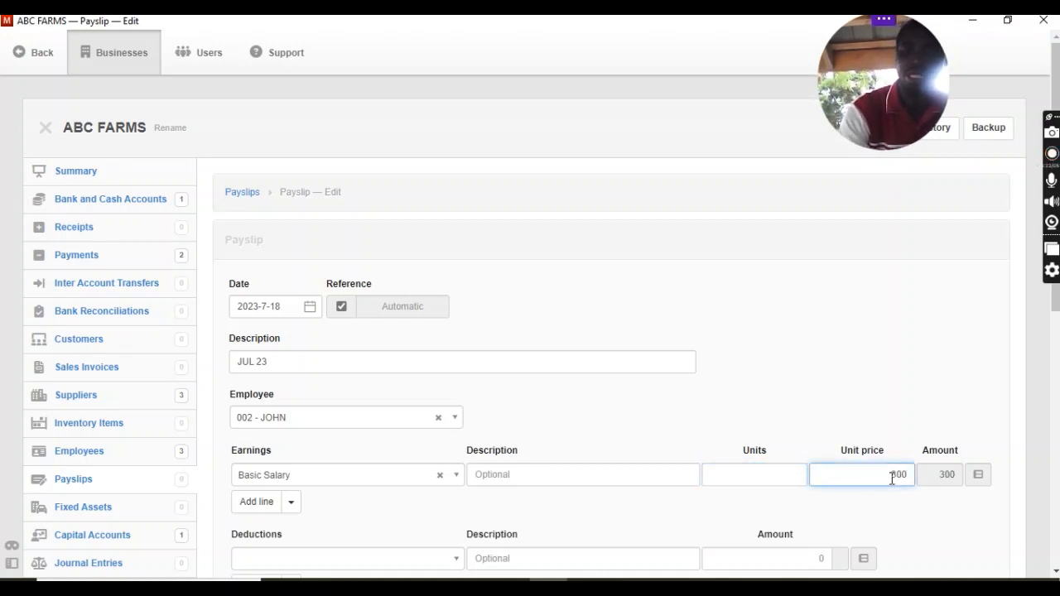
pyautogui.click(800, 398)
# Add the 5.5% SSF Contribution deduction to the payslip with an amount of 15.
pyautogui.scroll(-3, 799, 394)
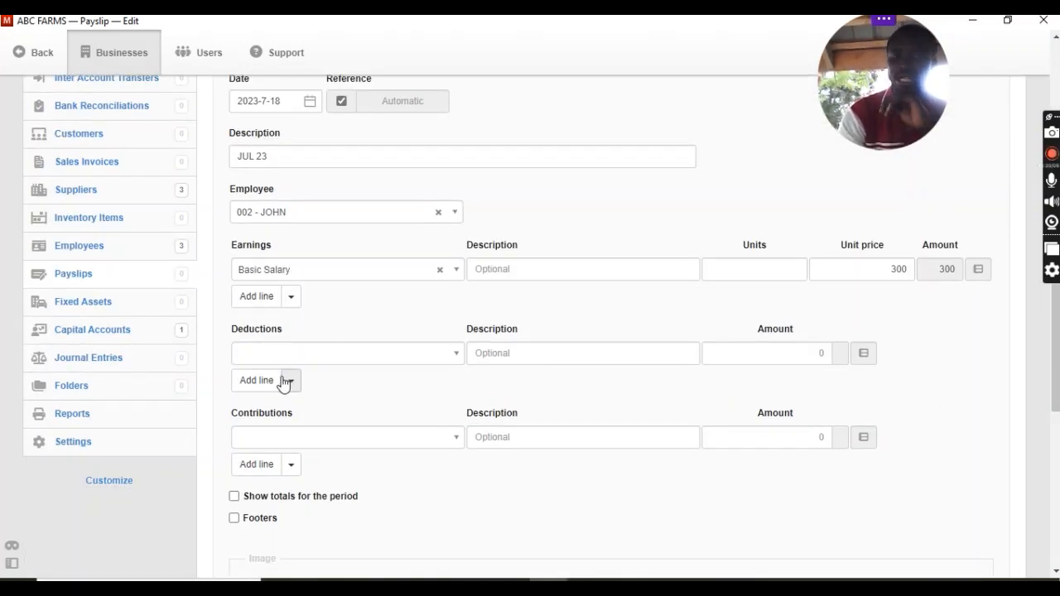
pyautogui.click(457, 356)
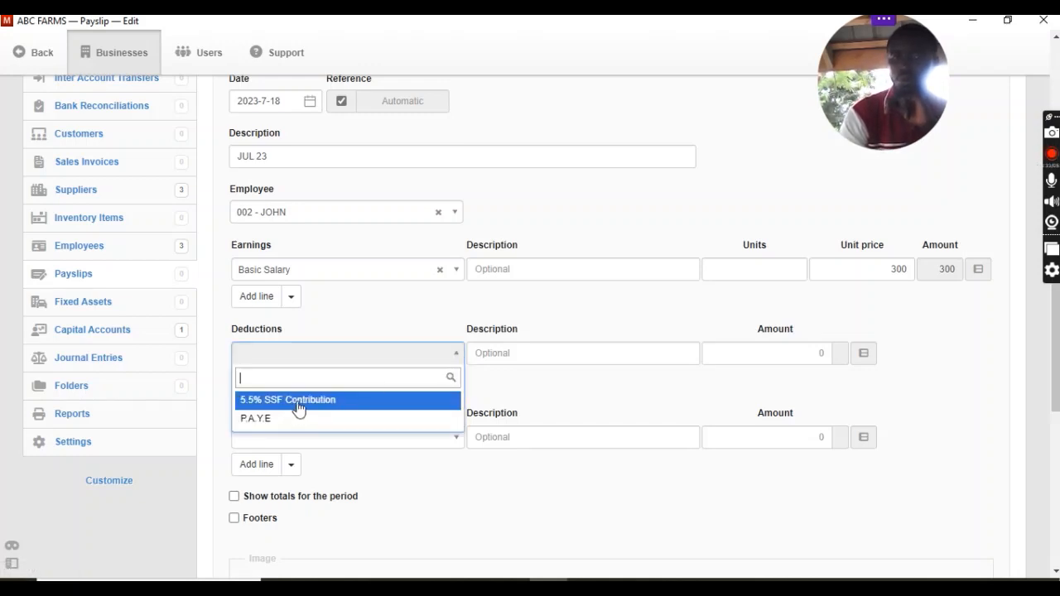
pyautogui.click(300, 401)
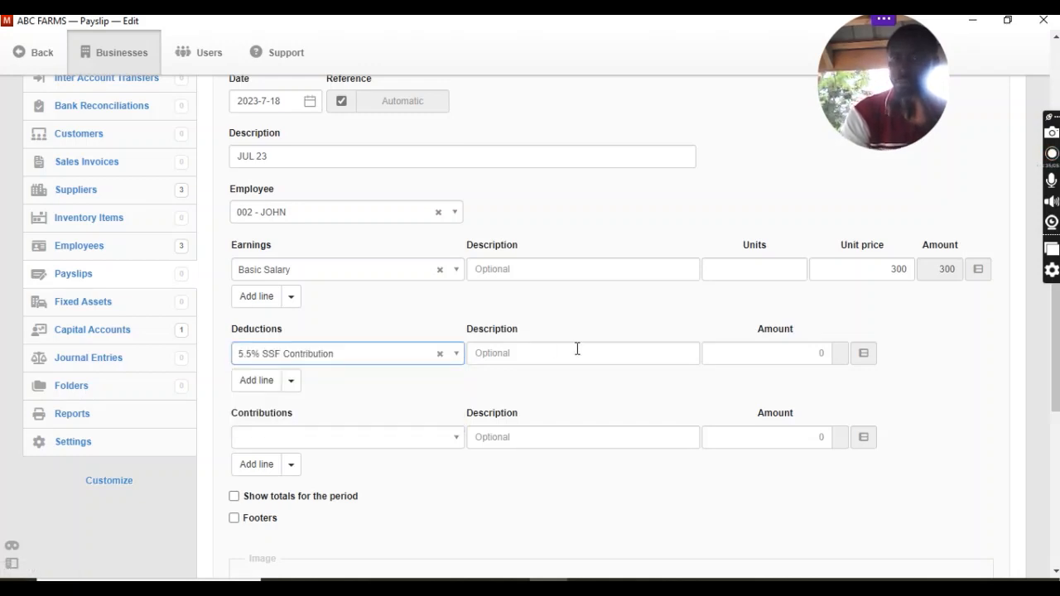
pyautogui.click(781, 355)
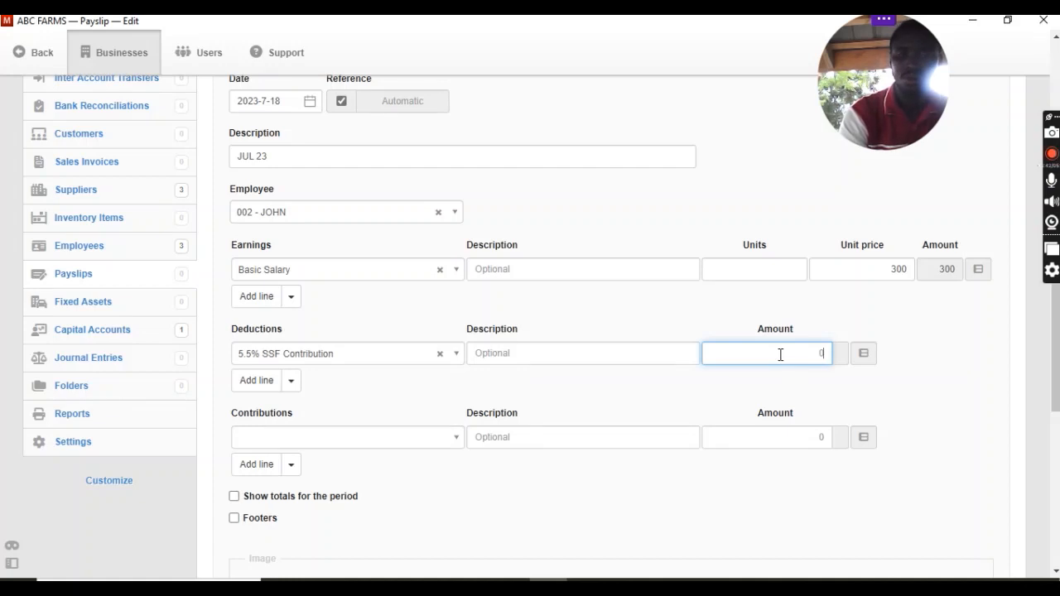
pyautogui.write('15')
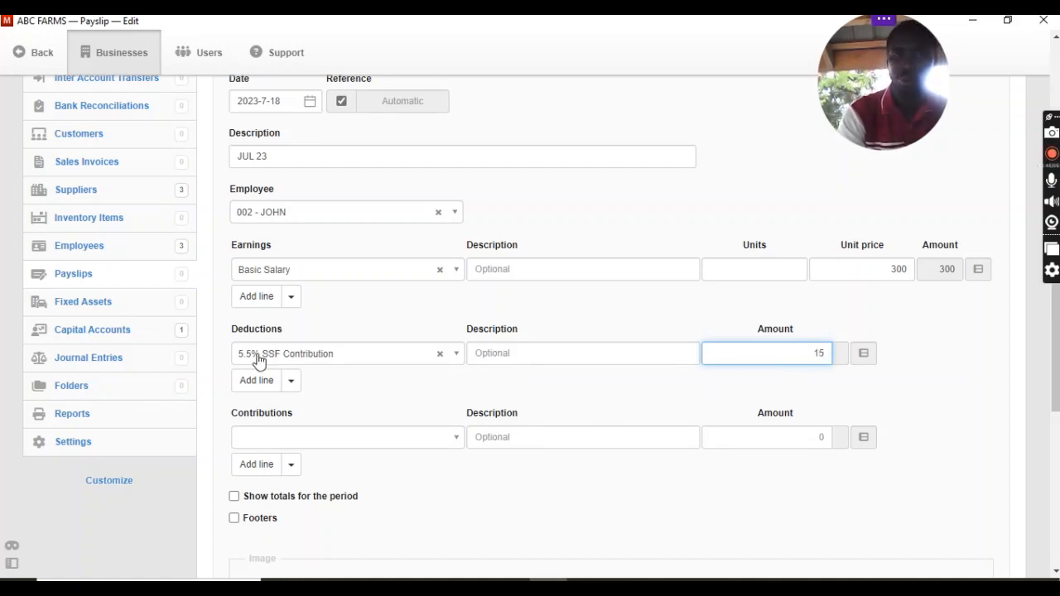
# Check the available contribution items, leave the contributions line empty and create the payslip.
pyautogui.click(446, 439)
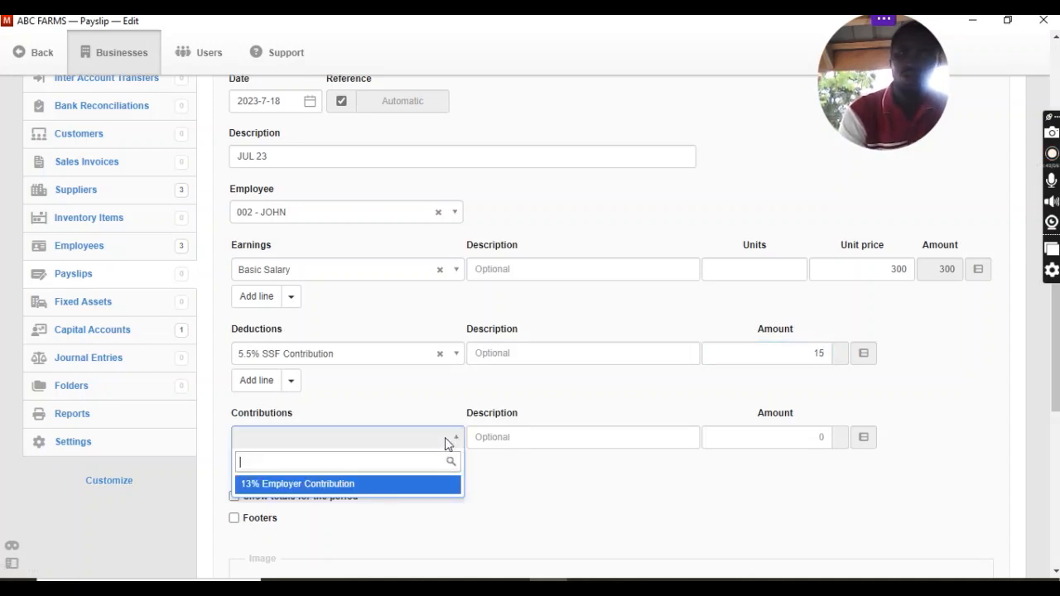
pyautogui.click(545, 484)
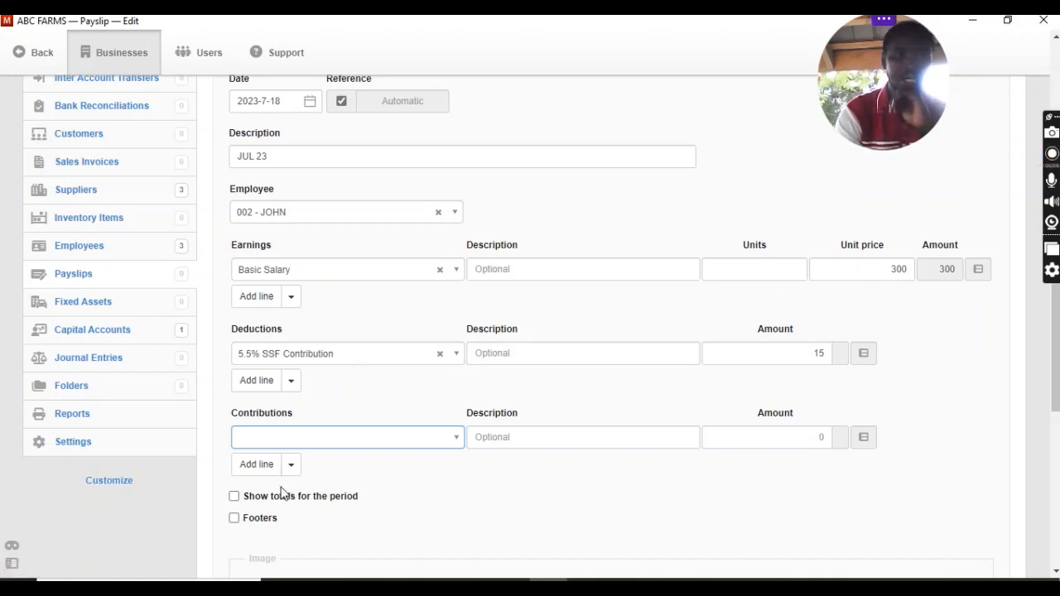
pyautogui.click(479, 491)
pyautogui.scroll(-2, 477, 490)
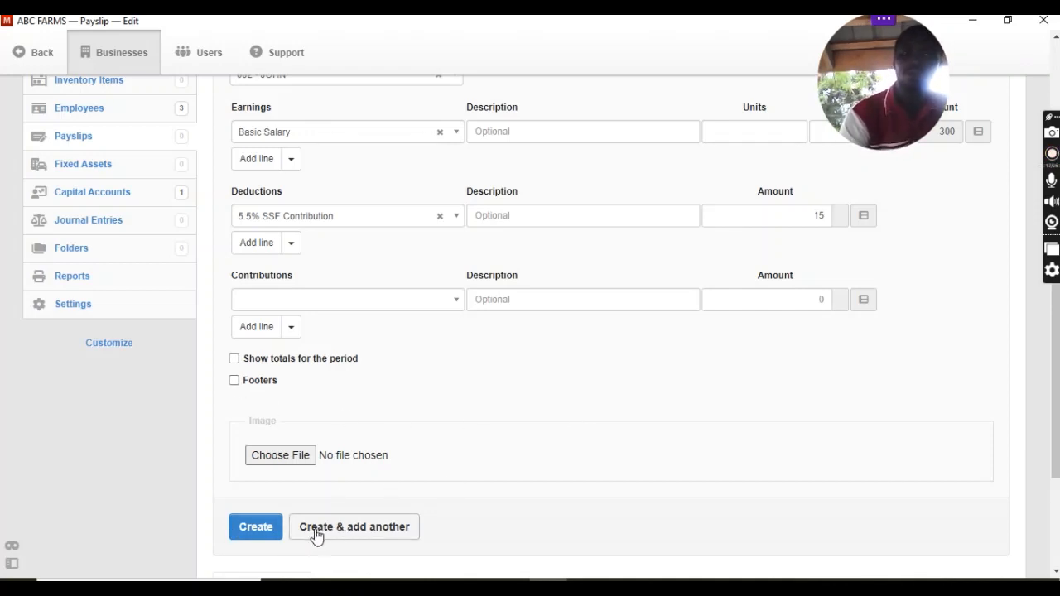
pyautogui.click(278, 533)
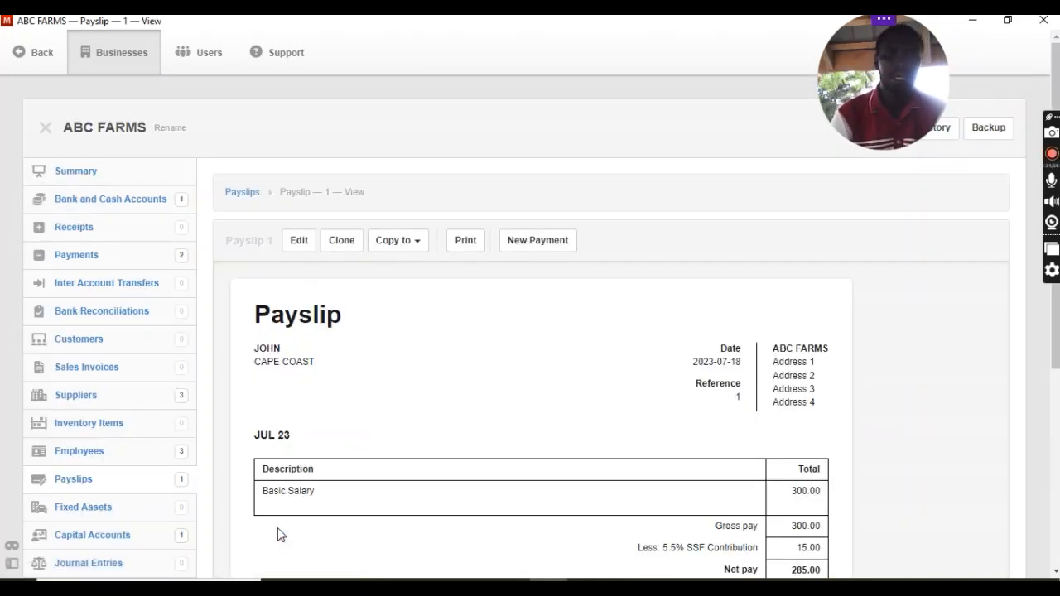
# Review the created payslip, and examine the liabilities and expenses in the business summary.
pyautogui.scroll(-3, 278, 535)
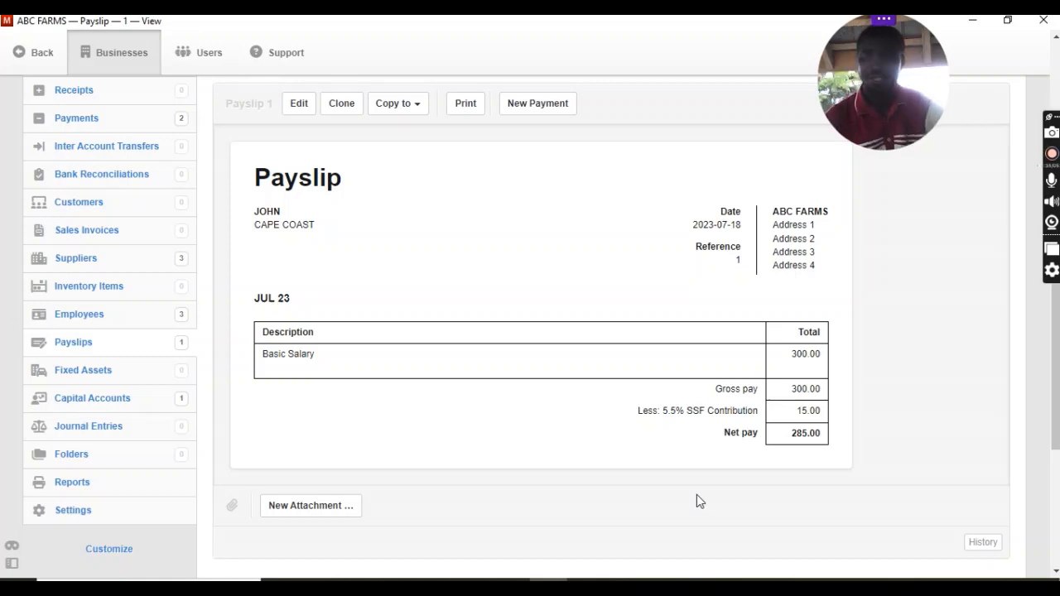
pyautogui.scroll(2, 696, 495)
pyautogui.click(75, 170)
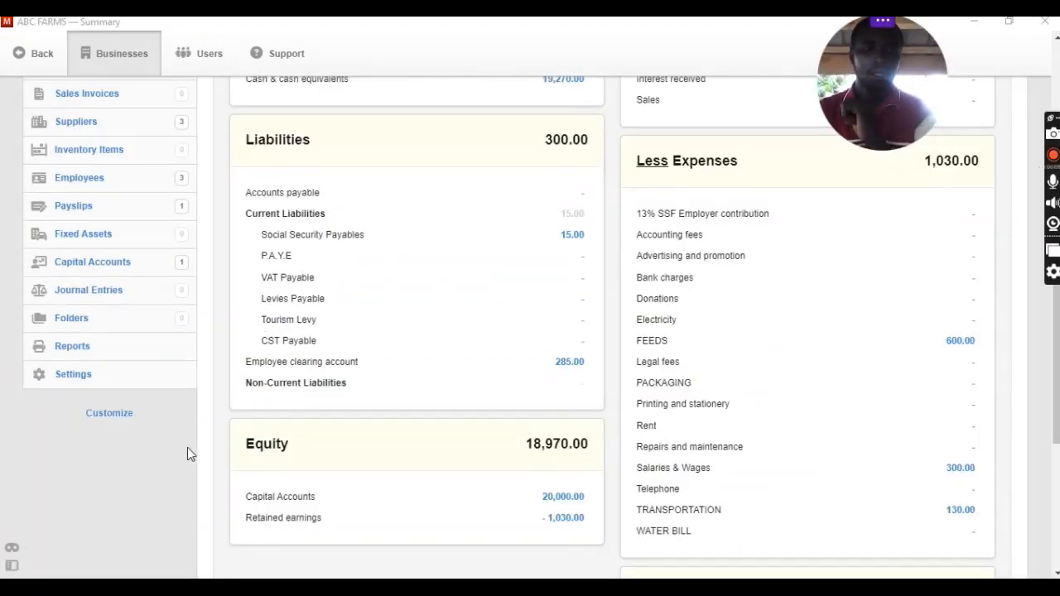
pyautogui.scroll(1, 188, 451)
pyautogui.scroll(4, 188, 454)
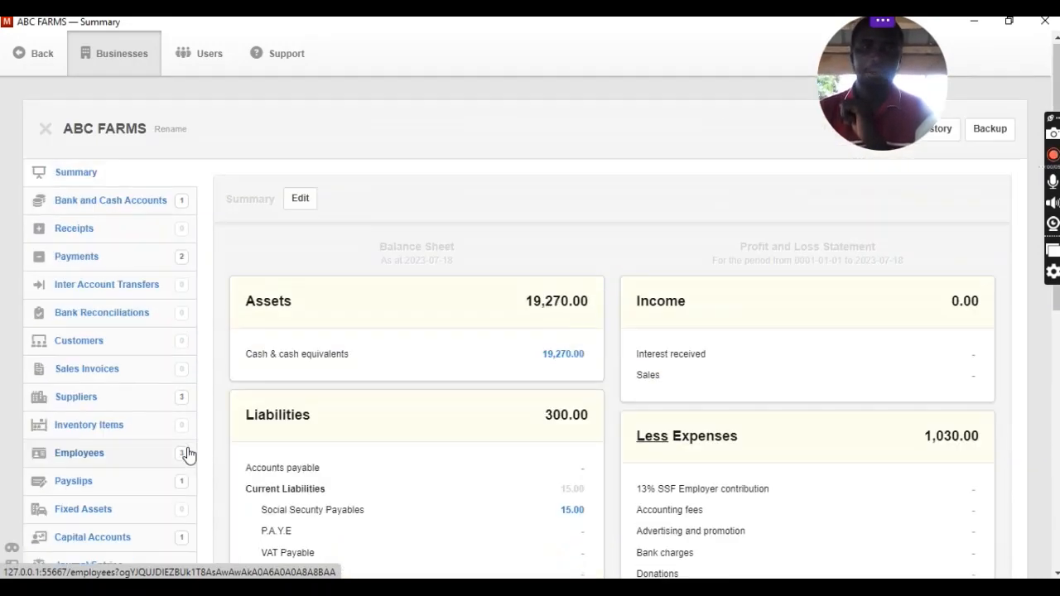
pyautogui.click(76, 178)
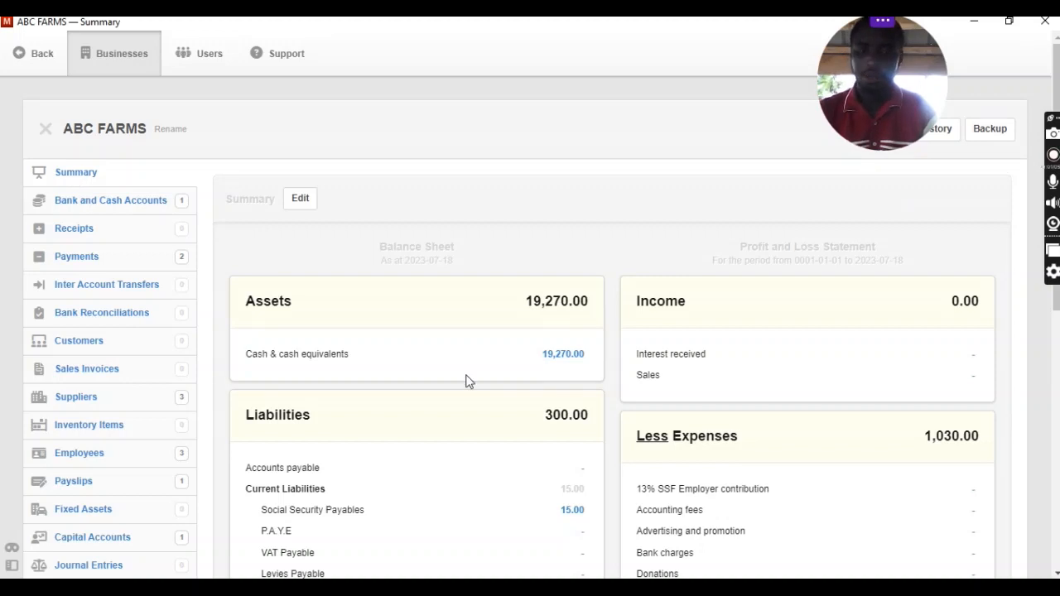
pyautogui.scroll(-3, 466, 380)
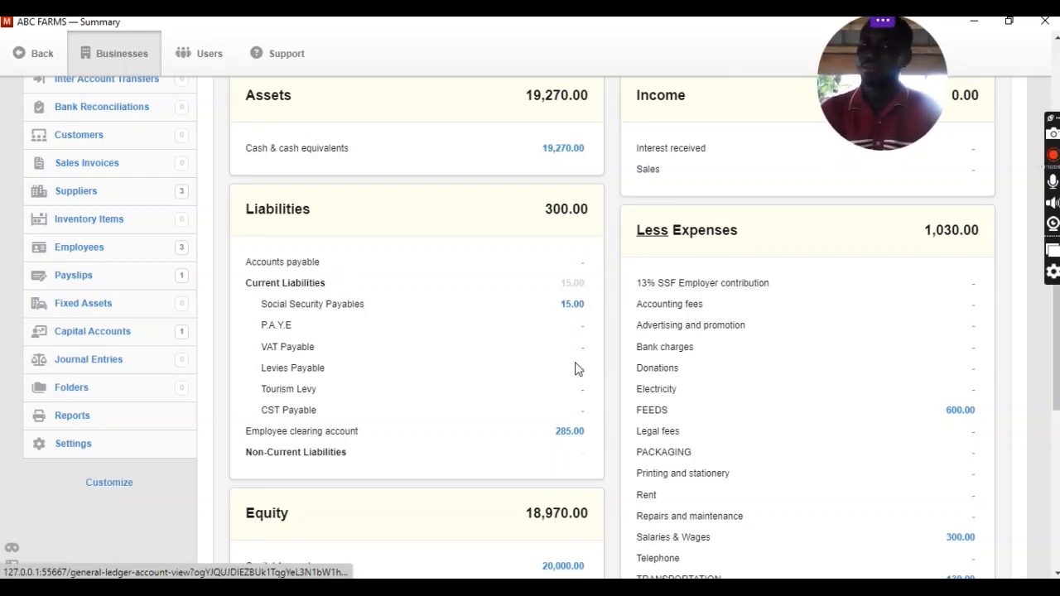
# Trace the Employee clearing account balance in the summary to the employee's transactions and open the payslip behind it.
pyautogui.click(570, 432)
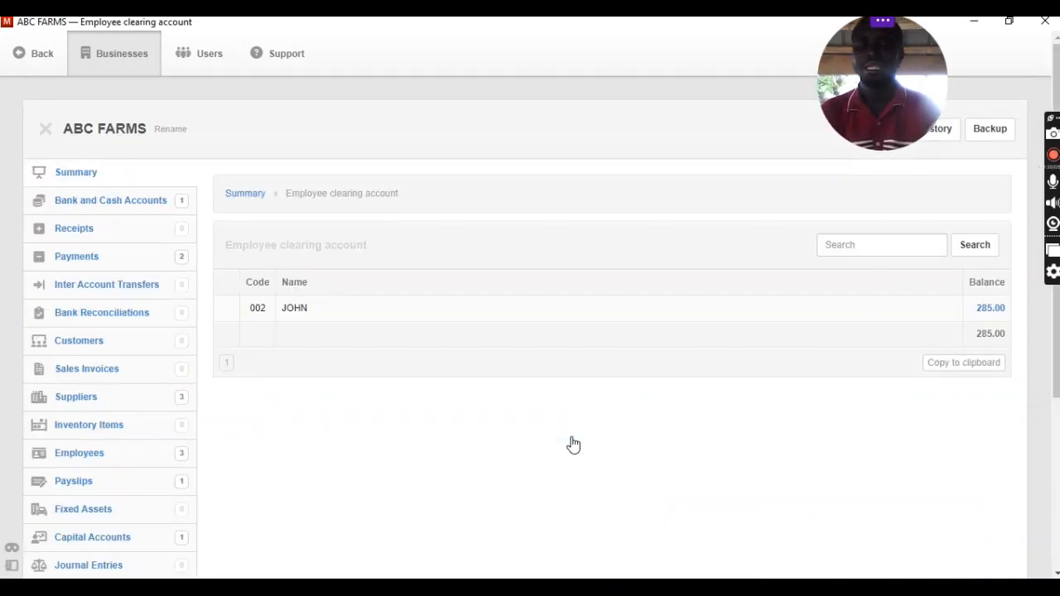
pyautogui.click(987, 315)
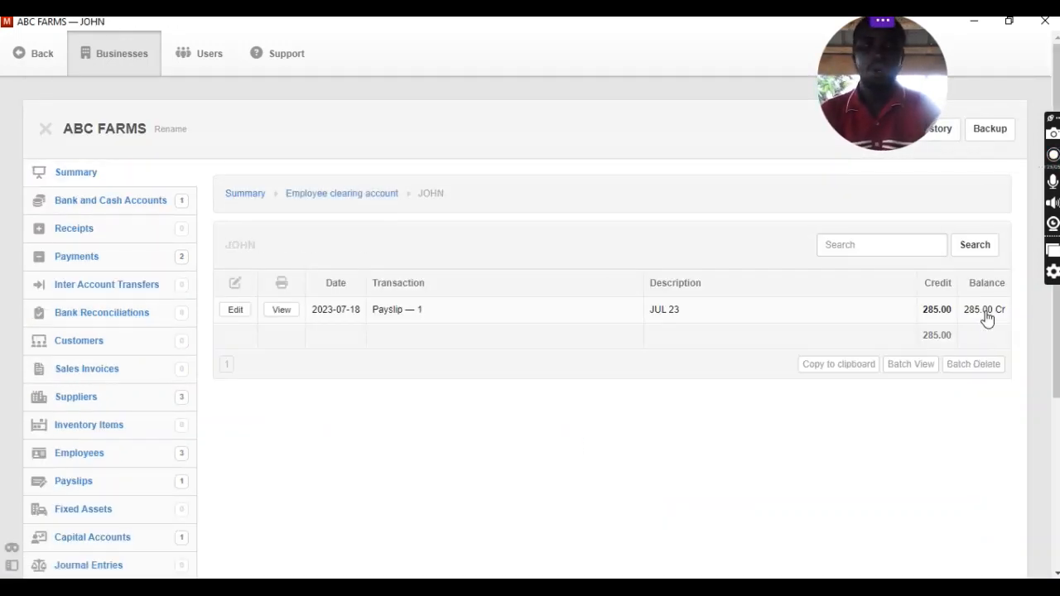
pyautogui.click(281, 311)
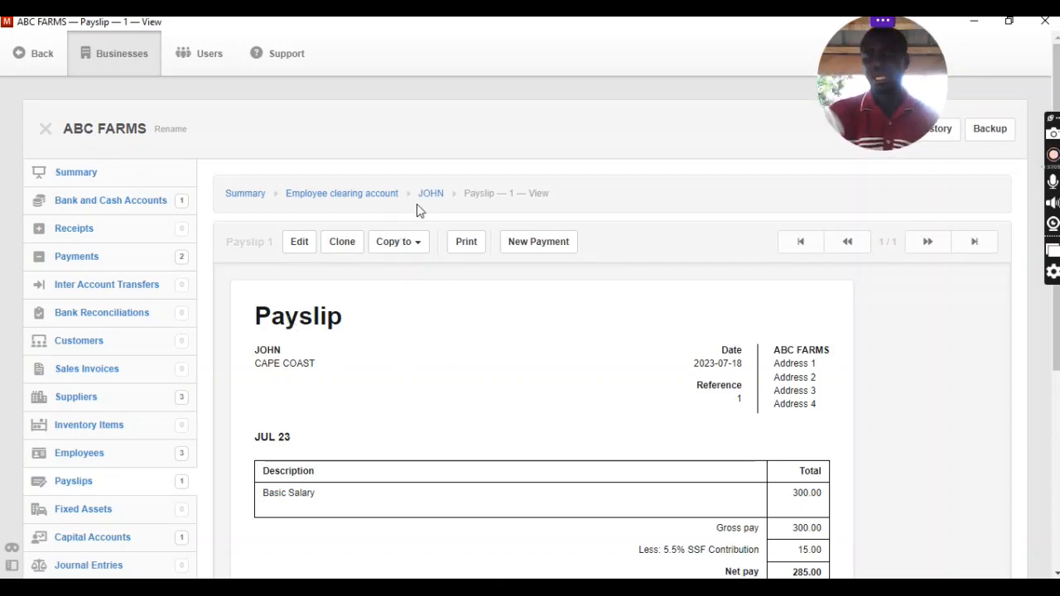
# Start a payment from the employee's payslip, paid from INCOME CASH ACCOUNT, with automatic reference numbering.
pyautogui.click(555, 248)
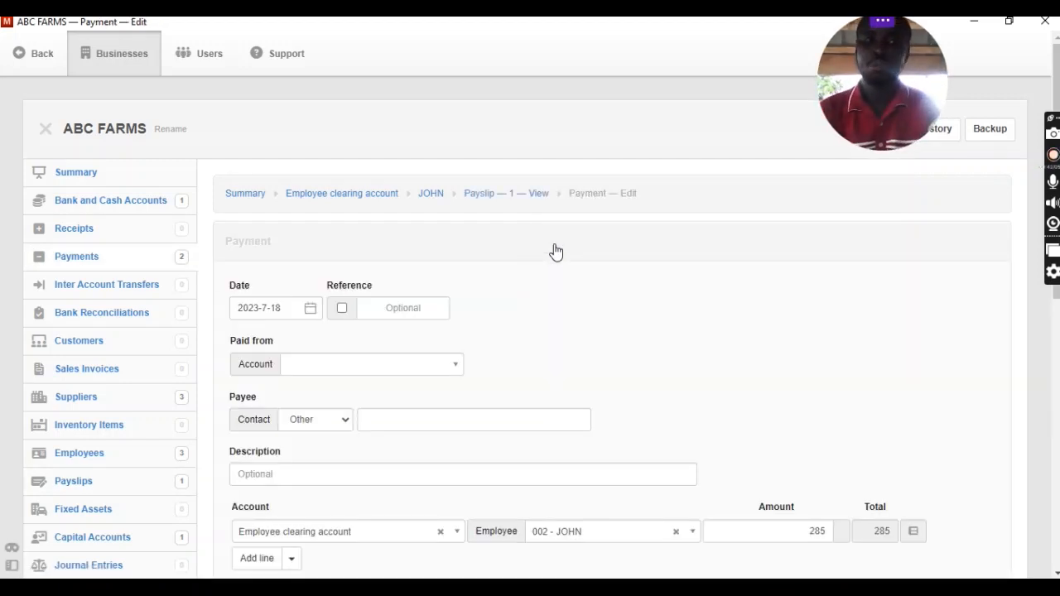
pyautogui.click(456, 370)
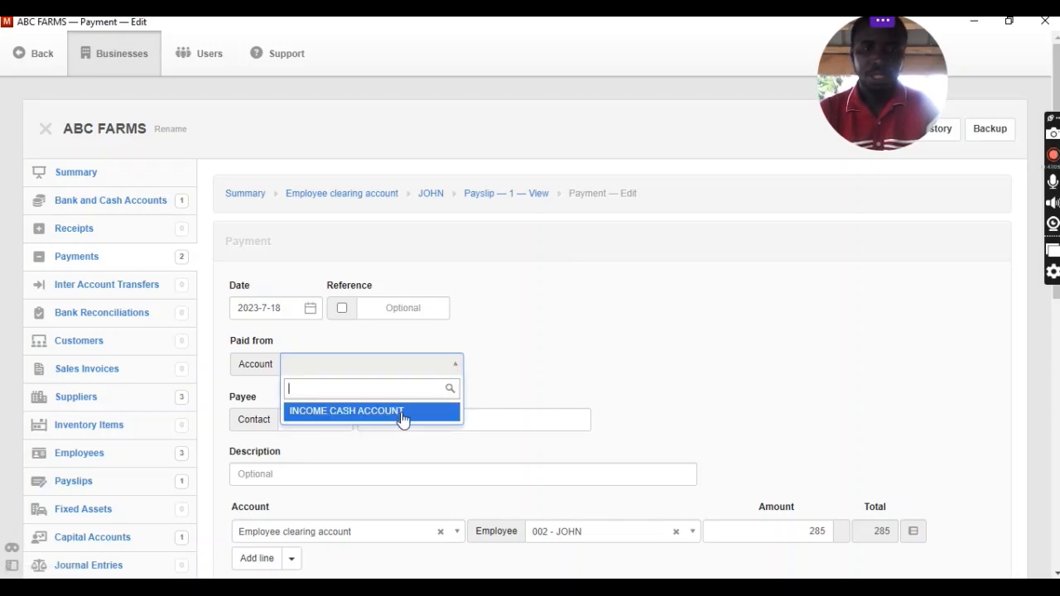
pyautogui.click(404, 412)
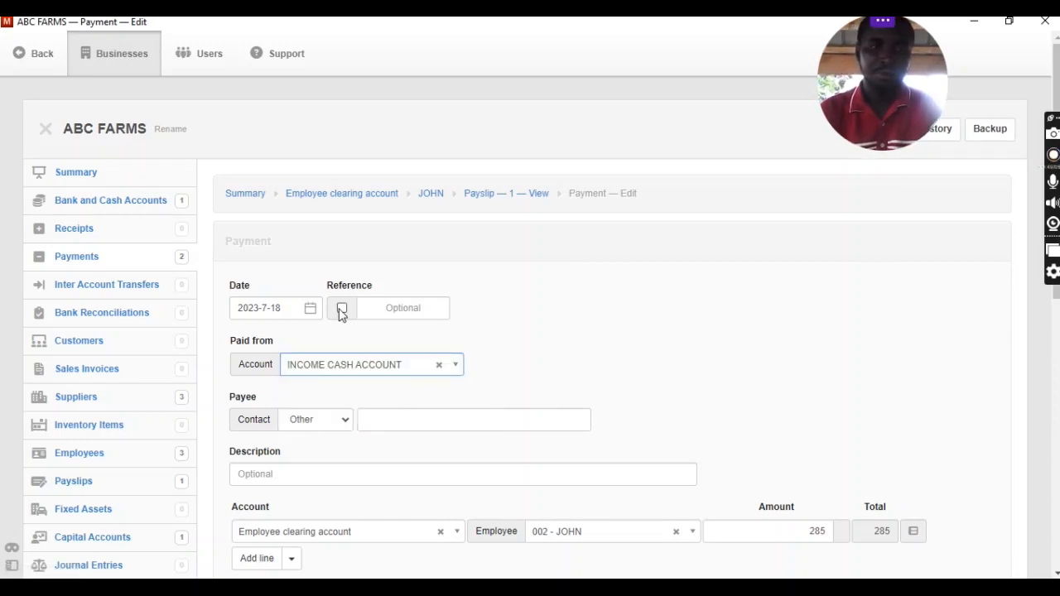
pyautogui.click(339, 313)
# Enter the employee's name as the payee and JUL 23 as the payment description.
pyautogui.click(402, 421)
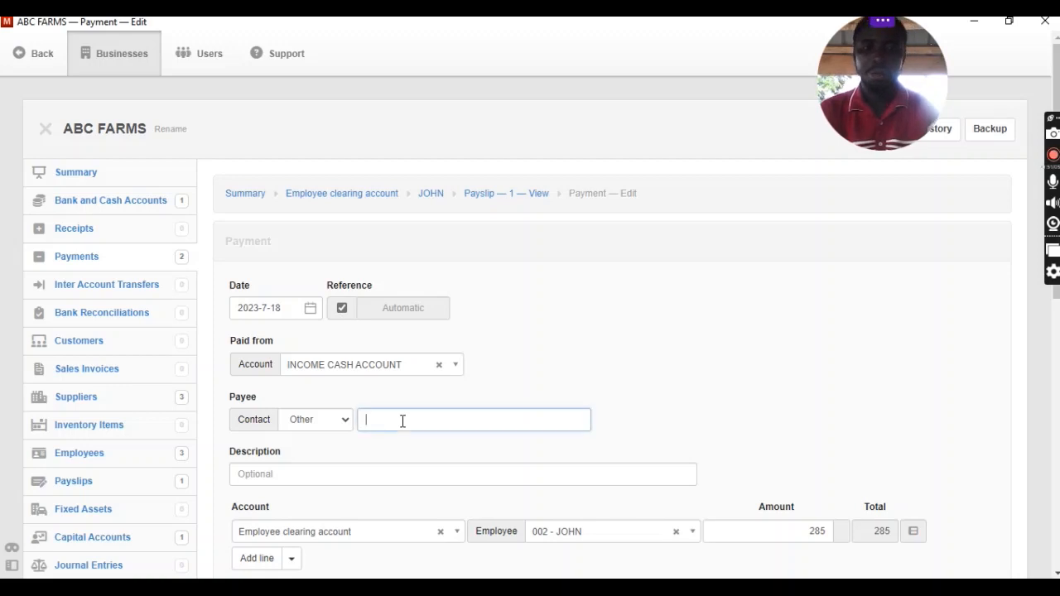
pyautogui.write('JOHN')
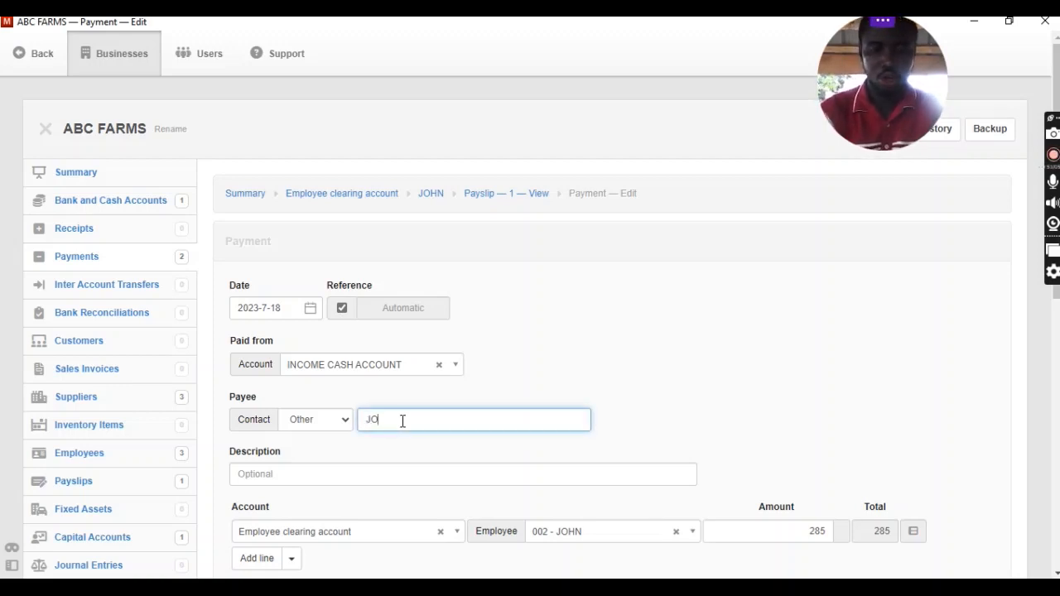
pyautogui.click(354, 474)
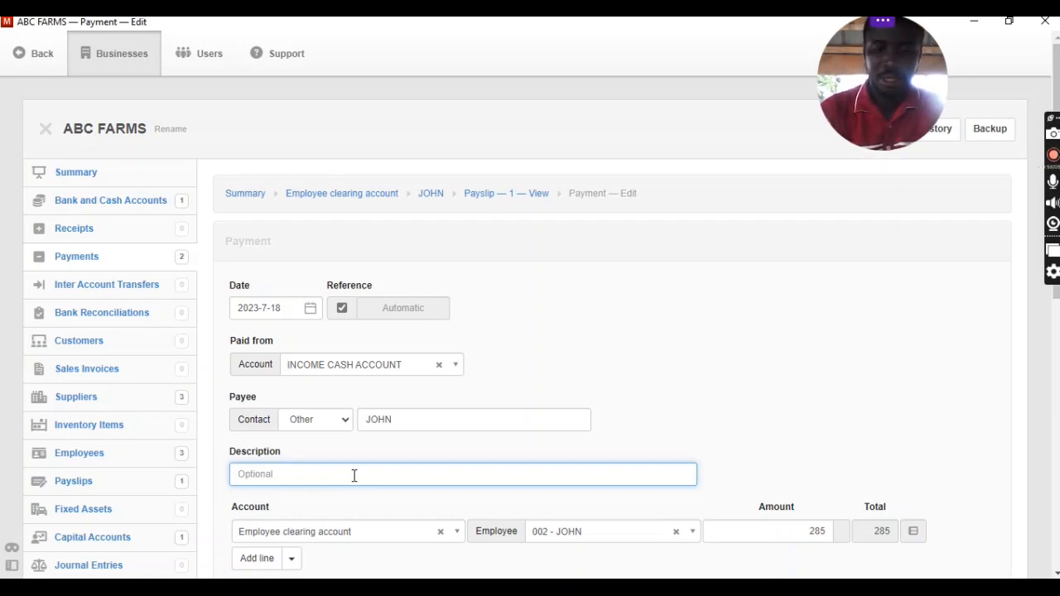
pyautogui.write('JUL 2')
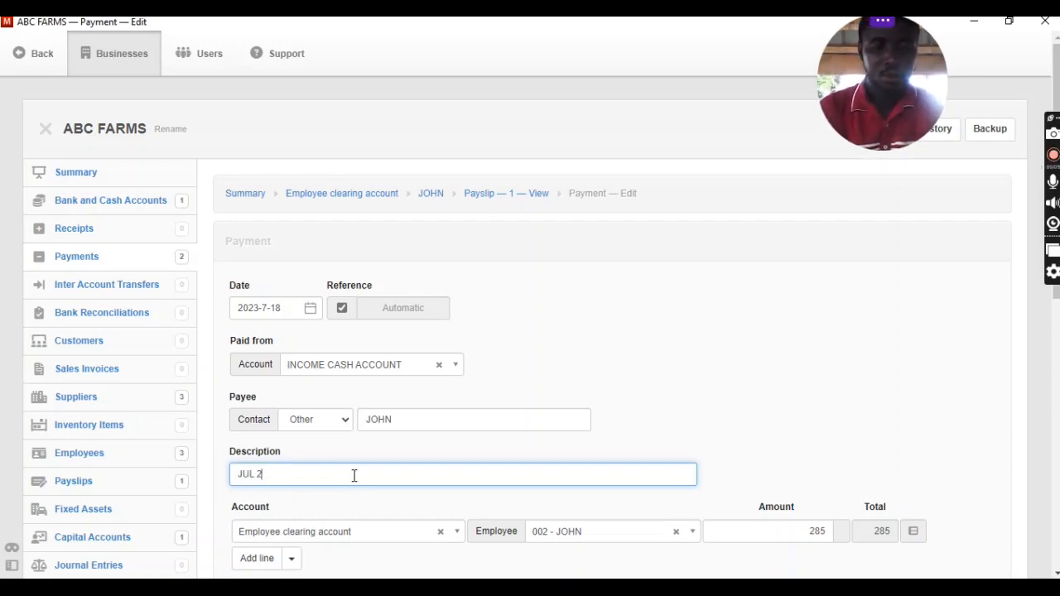
pyautogui.write('3')
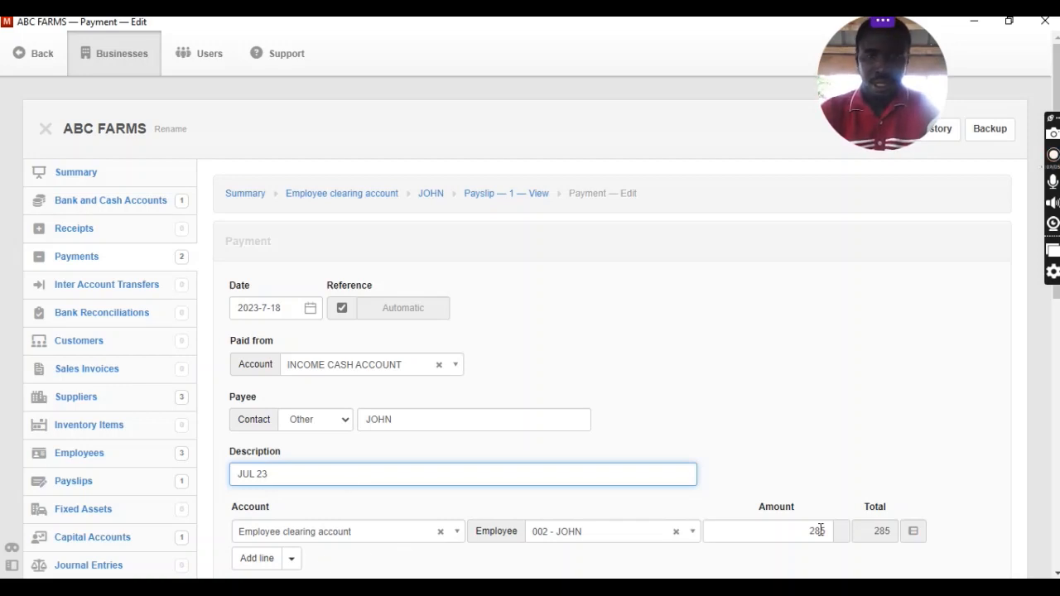
# Keep the prefilled Employee clearing account line and the optional settings as they are, and create the payment.
pyautogui.click(868, 428)
pyautogui.scroll(-3, 870, 427)
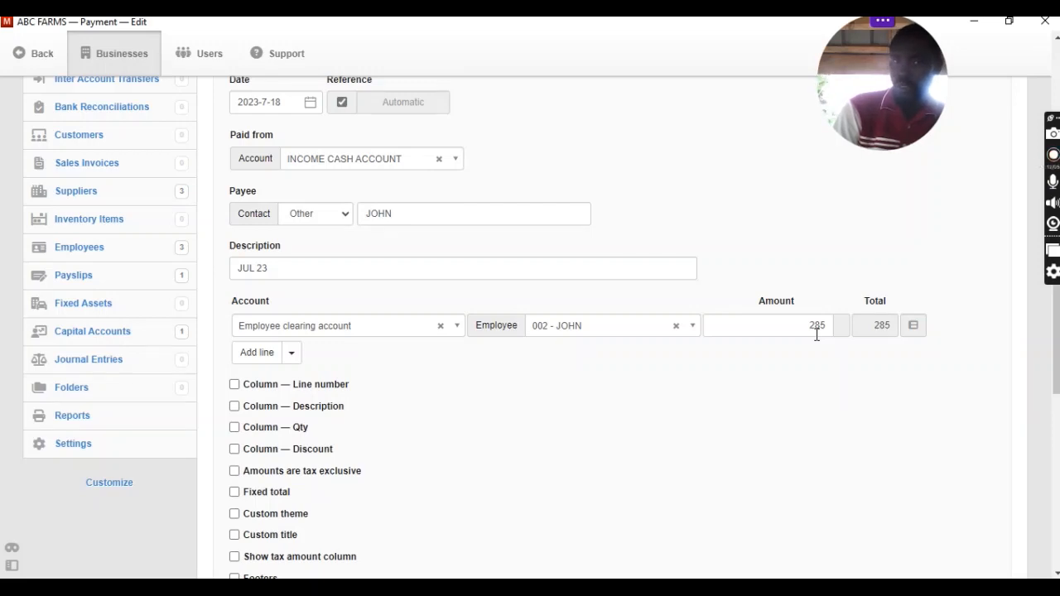
pyautogui.scroll(-3, 759, 412)
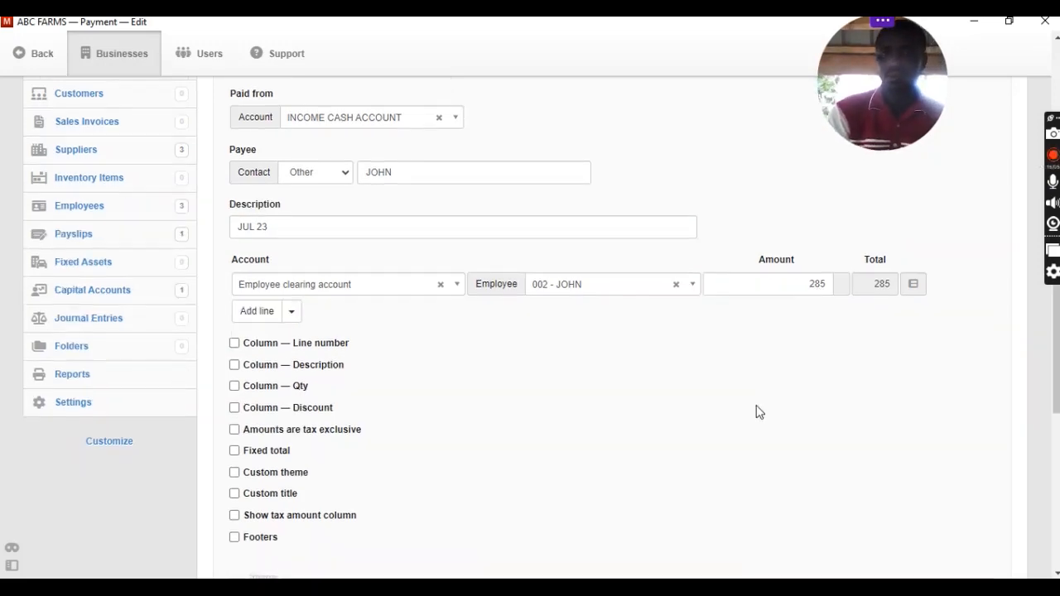
pyautogui.scroll(-5, 760, 412)
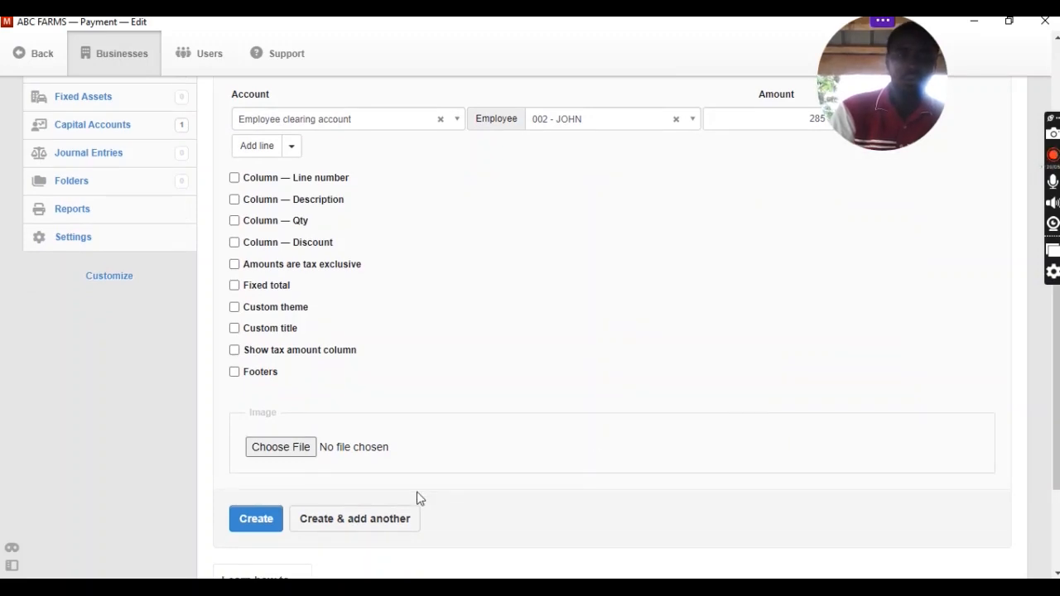
pyautogui.click(267, 525)
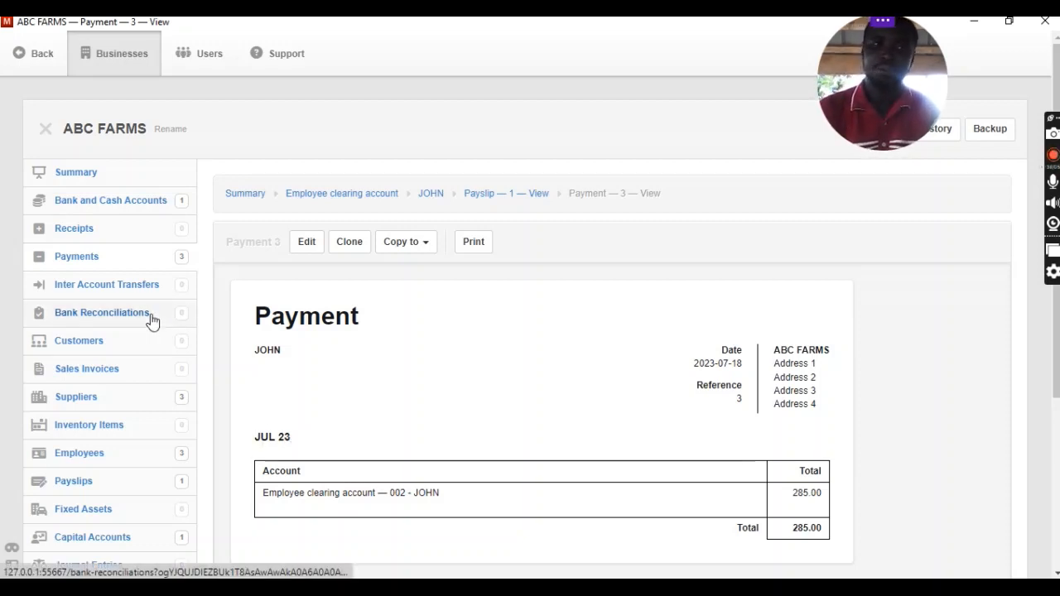
# Open the business summary and examine the liabilities, Employee clearing account, equity and expenses after the salary payment.
pyautogui.click(89, 174)
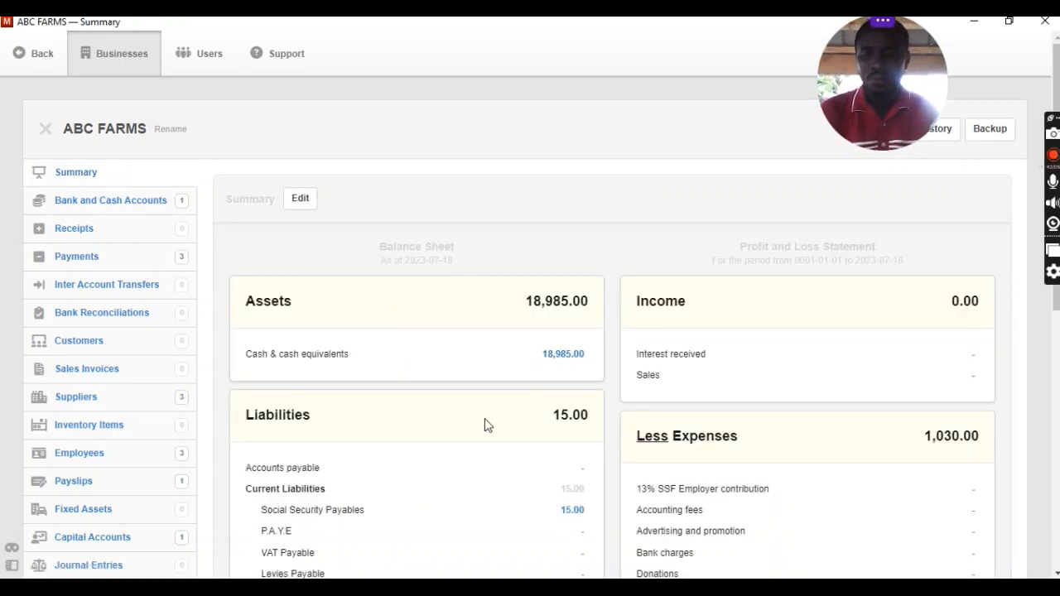
pyautogui.scroll(-2, 486, 420)
pyautogui.scroll(-5, 485, 425)
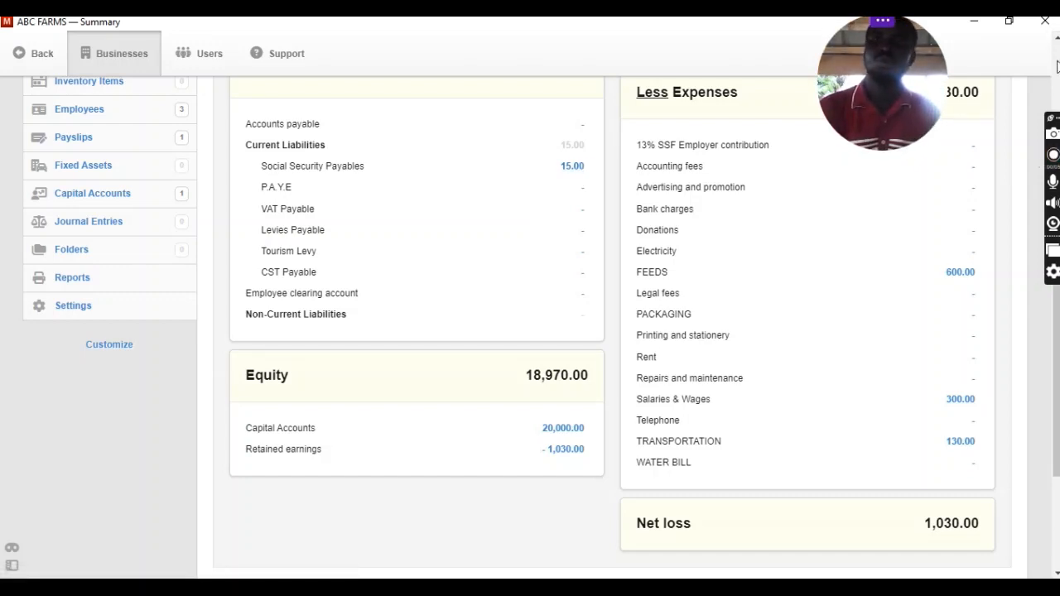
pyautogui.click(1058, 40)
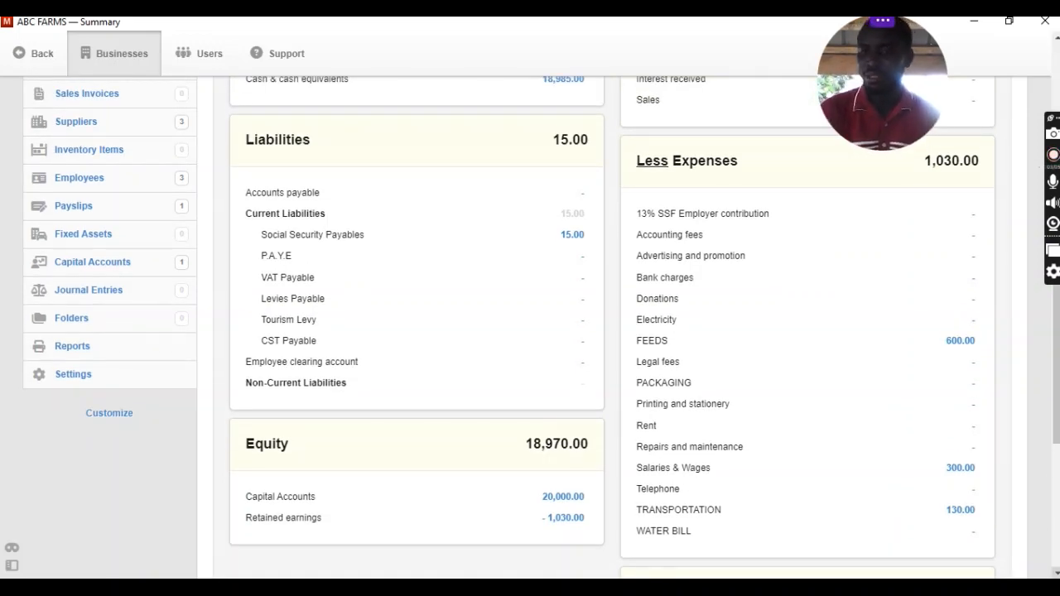
pyautogui.click(1058, 574)
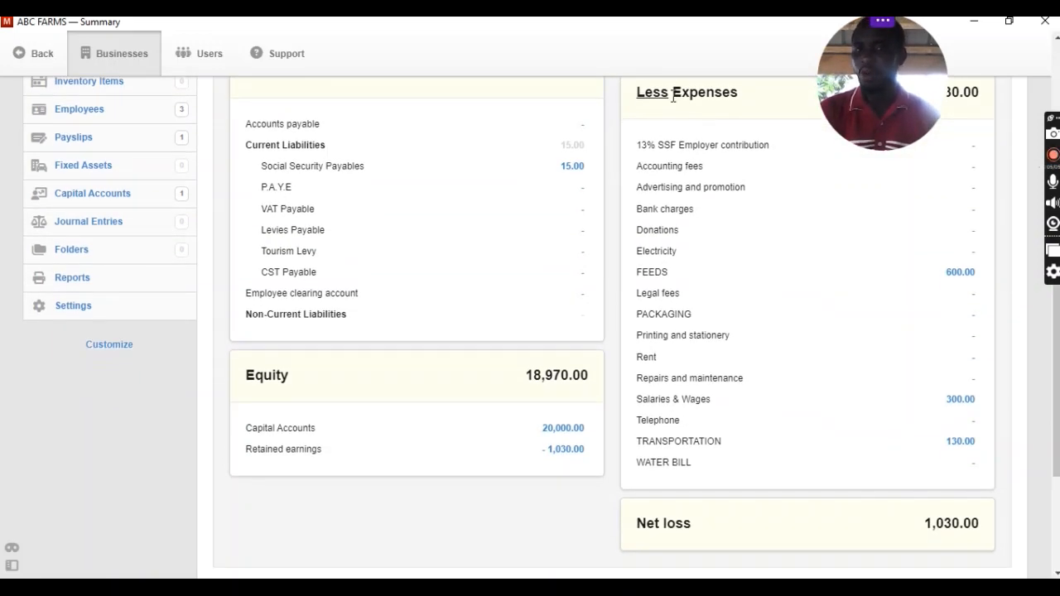